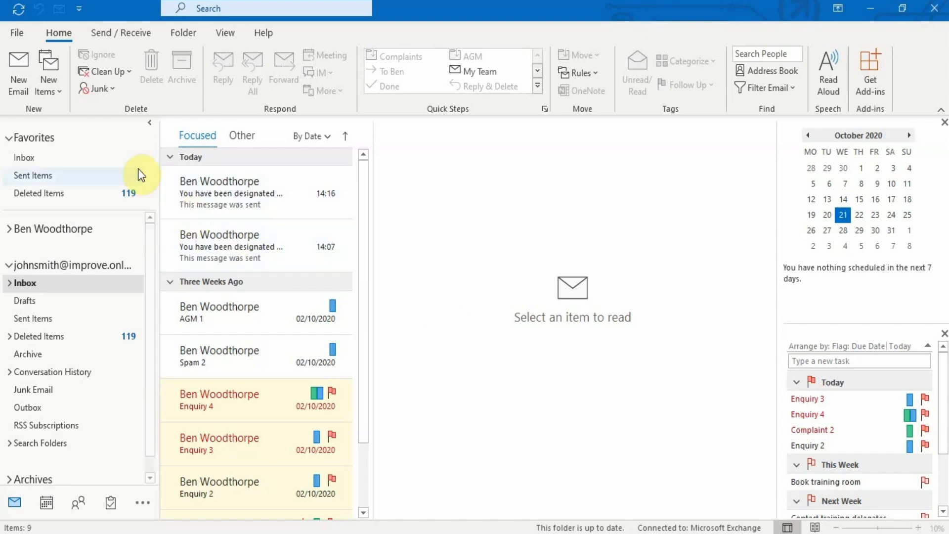
# - Open a blank new email to view its default form, and close it
pyautogui.click(16, 64)
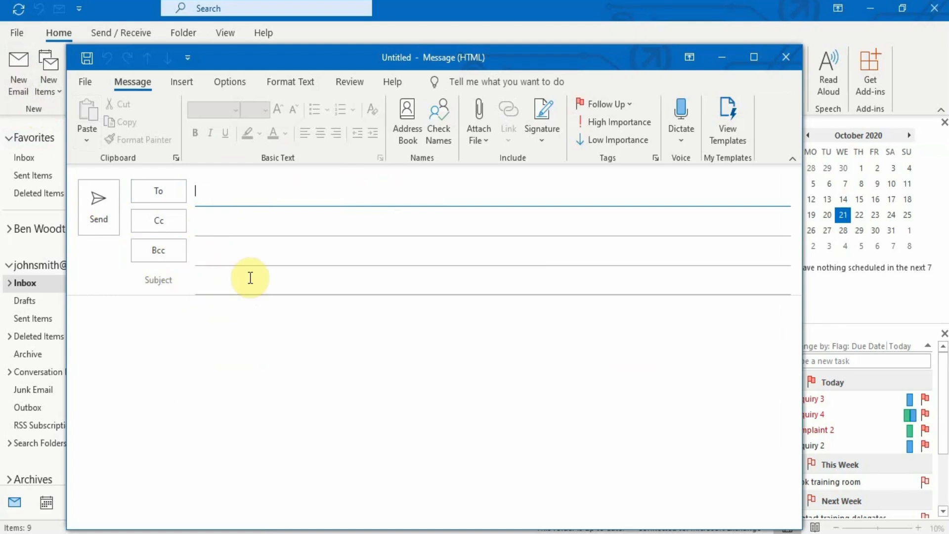
pyautogui.click(791, 56)
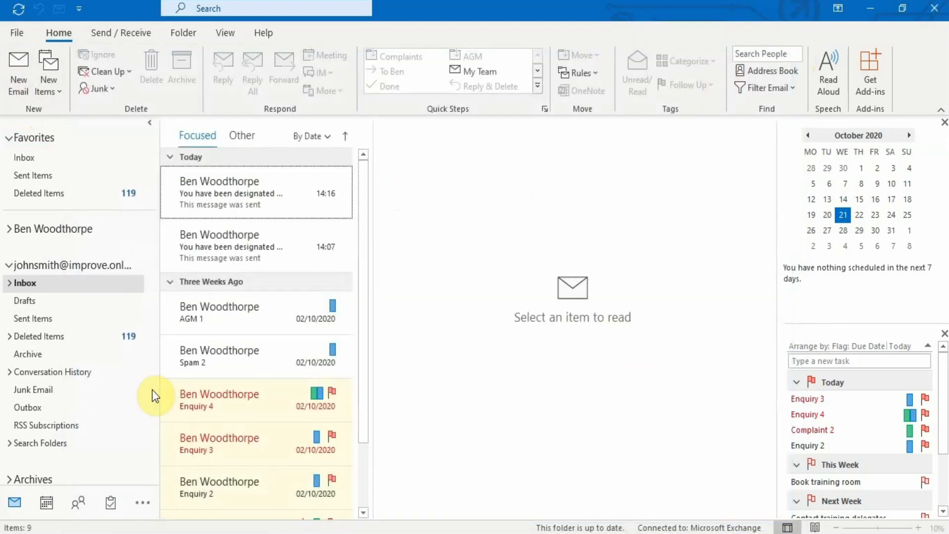
# - Go through the calendar to the contacts, view the blank new contact form, and close it
pyautogui.click(47, 503)
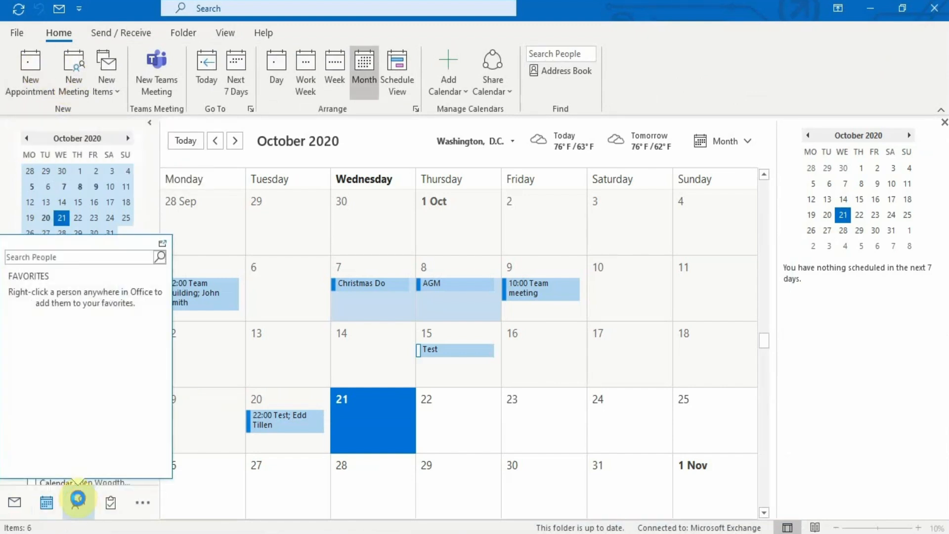
pyautogui.click(78, 503)
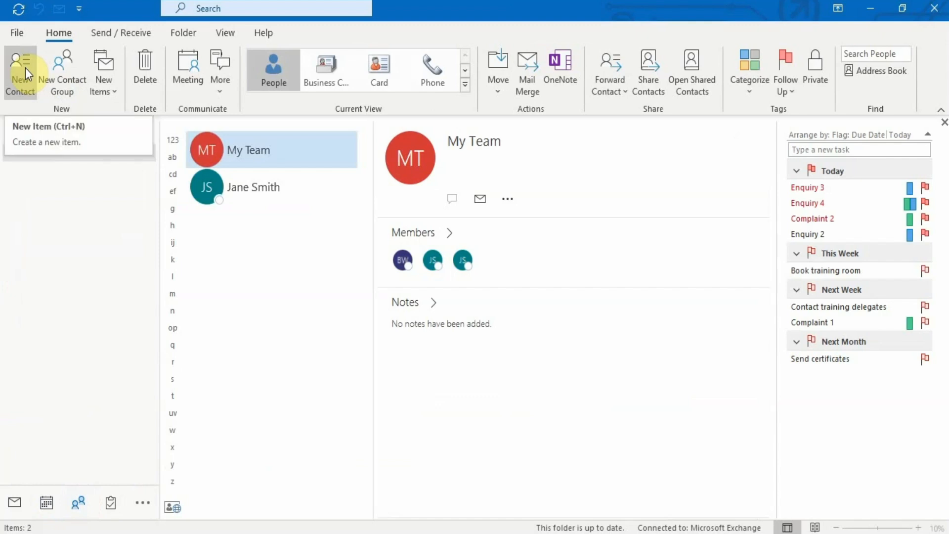
pyautogui.click(26, 67)
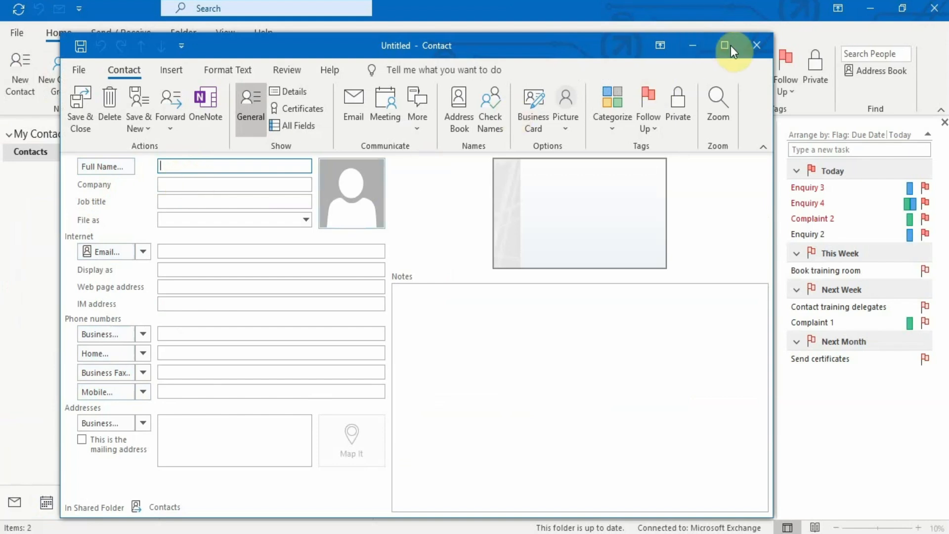
pyautogui.click(756, 45)
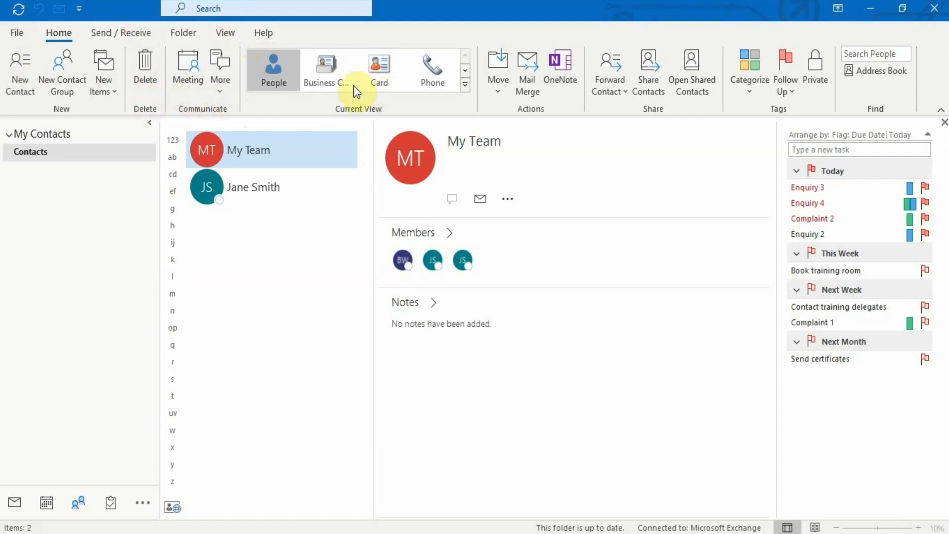
# - Customize the ribbon to include the Developer tab among the main tabs
pyautogui.rightClick(272, 99)
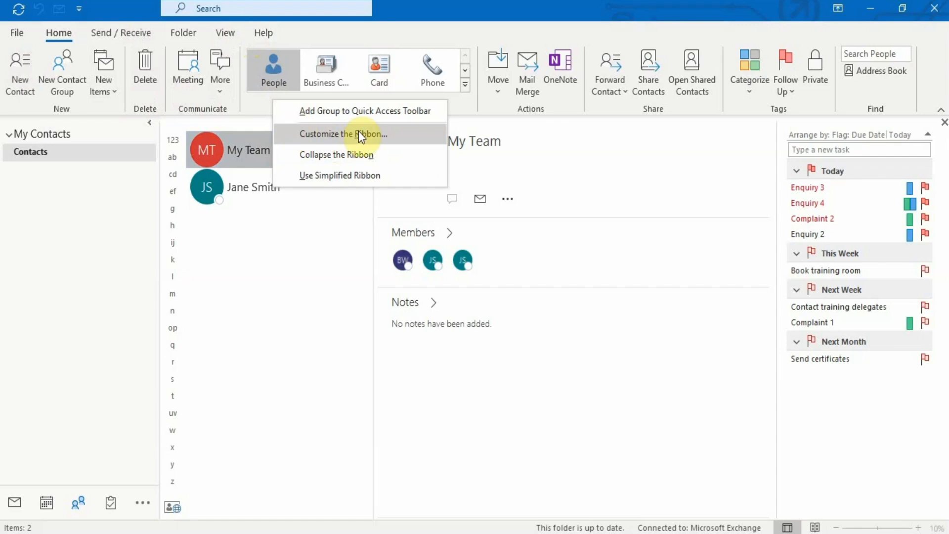
pyautogui.click(335, 134)
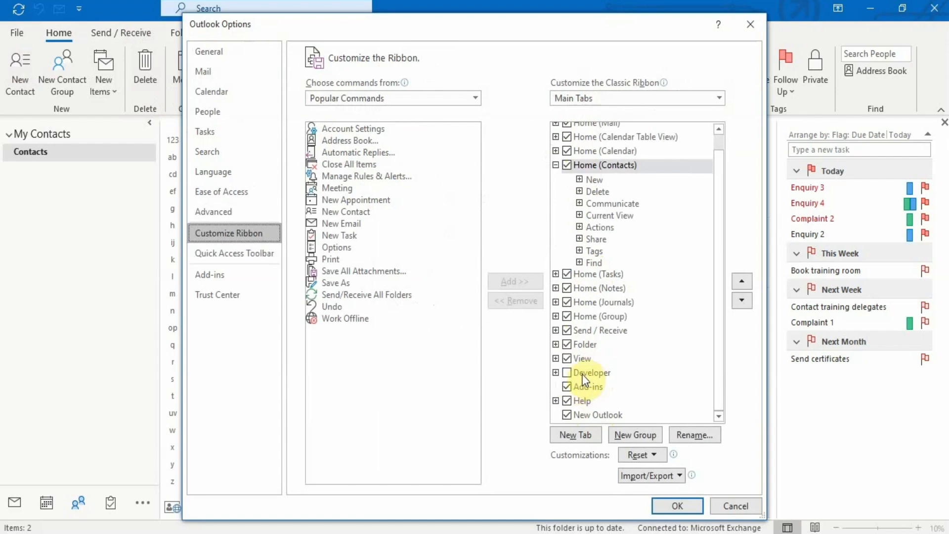
pyautogui.click(566, 373)
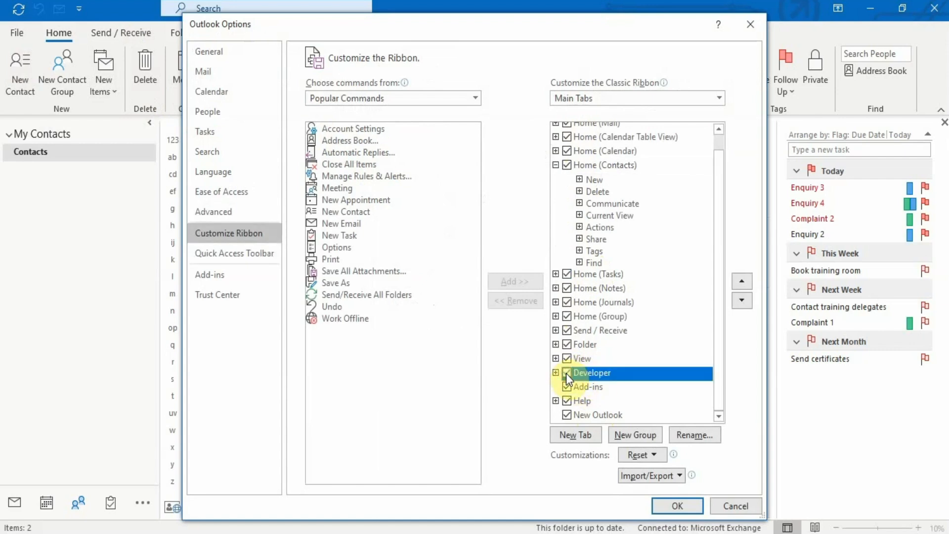
pyautogui.click(674, 504)
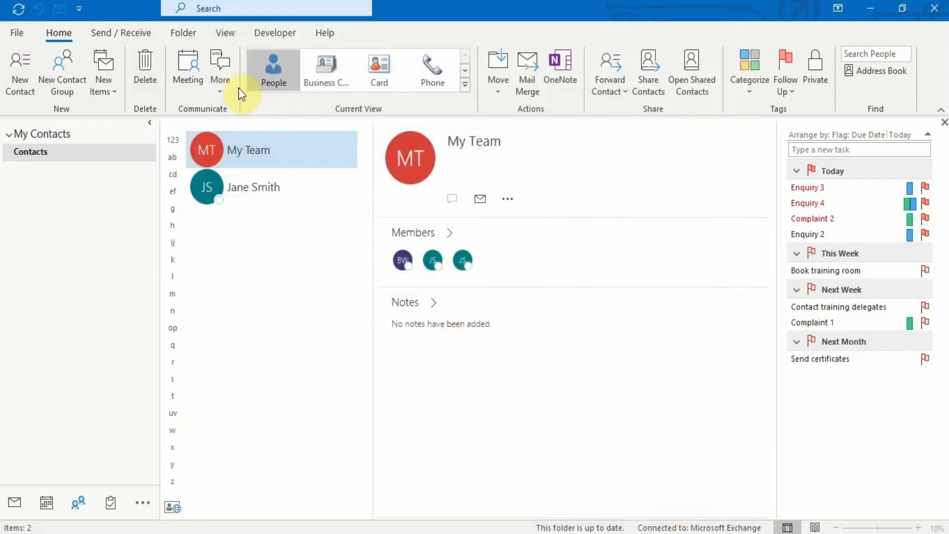
# - Open the Contact form from the Standard Forms Library in design mode
pyautogui.click(274, 33)
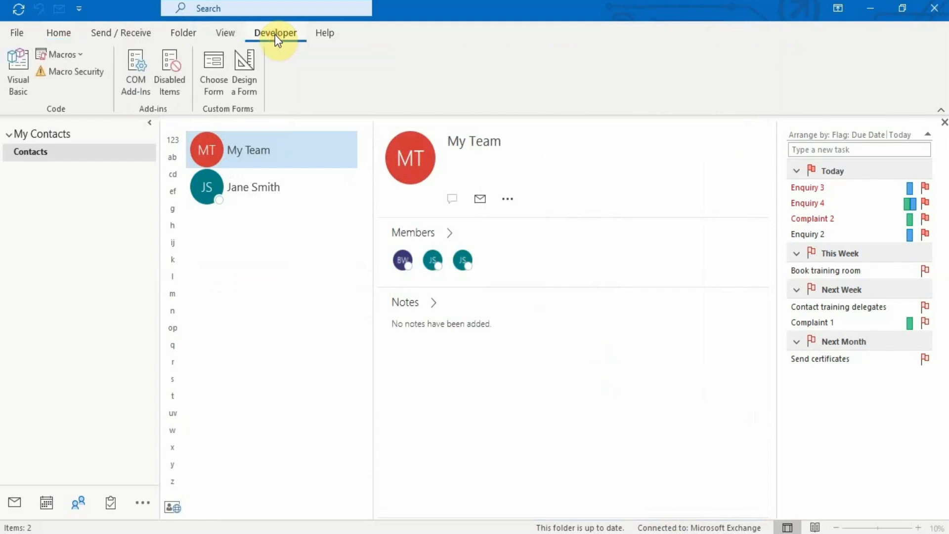
pyautogui.click(244, 65)
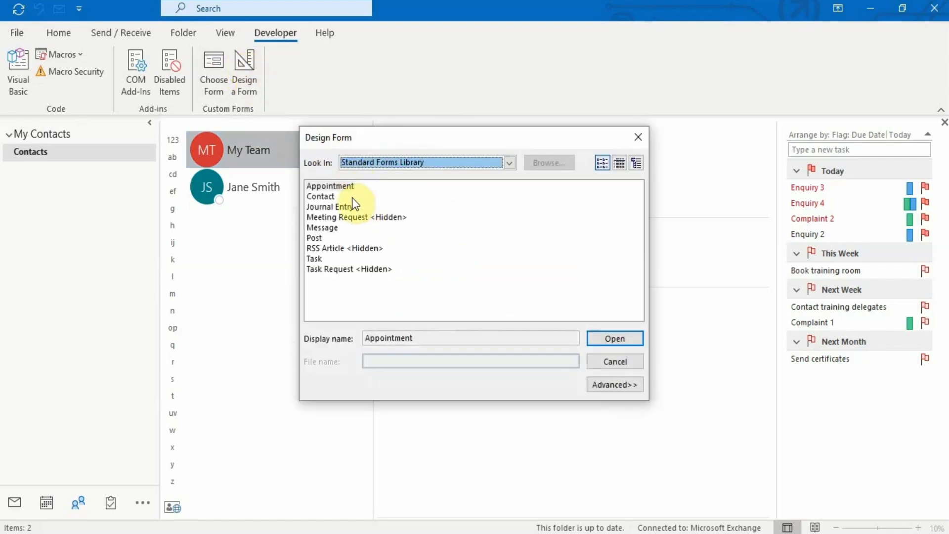
pyautogui.click(321, 196)
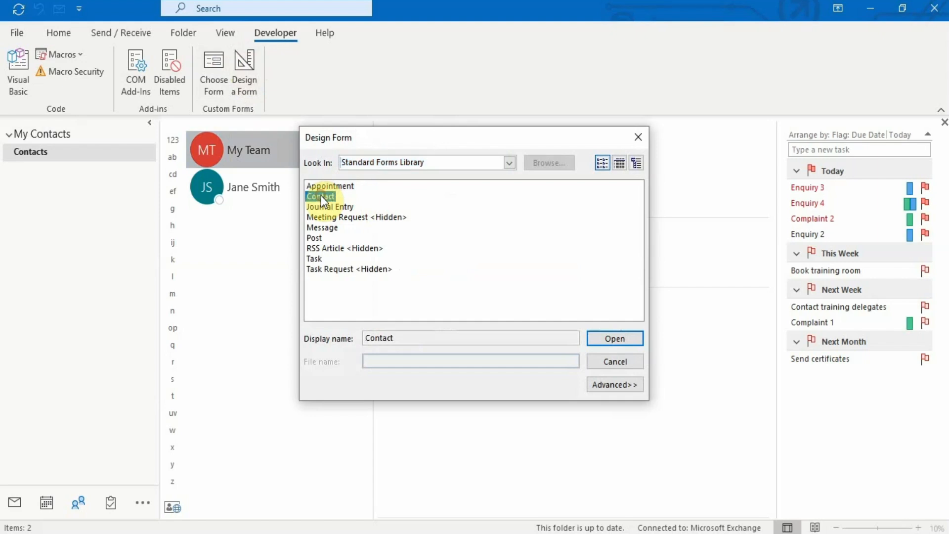
pyautogui.click(613, 340)
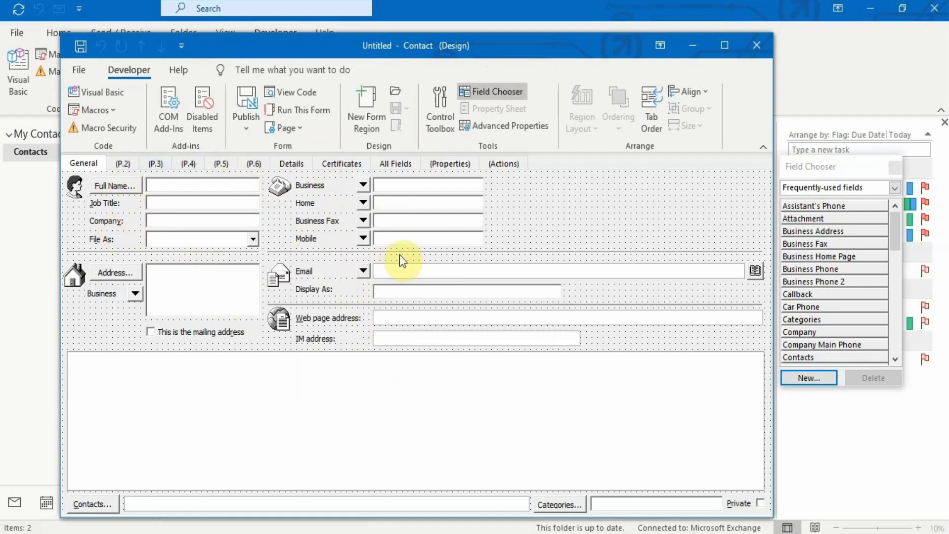
pyautogui.moveTo(402, 237)
pyautogui.mouseDown()
pyautogui.moveTo(409, 218)
pyautogui.moveTo(400, 204)
pyautogui.mouseUp()
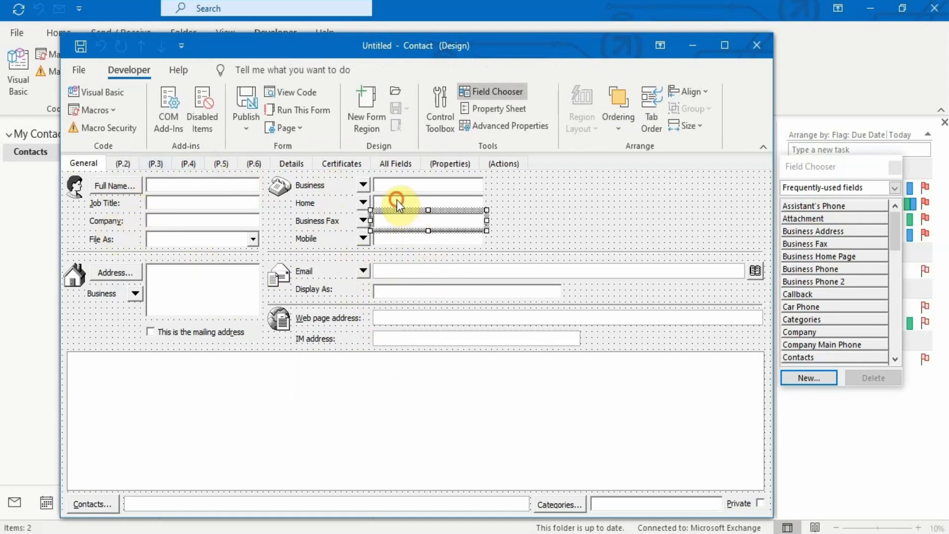
pyautogui.click(397, 201)
pyautogui.click(396, 185)
pyautogui.click(191, 236)
pyautogui.click(179, 219)
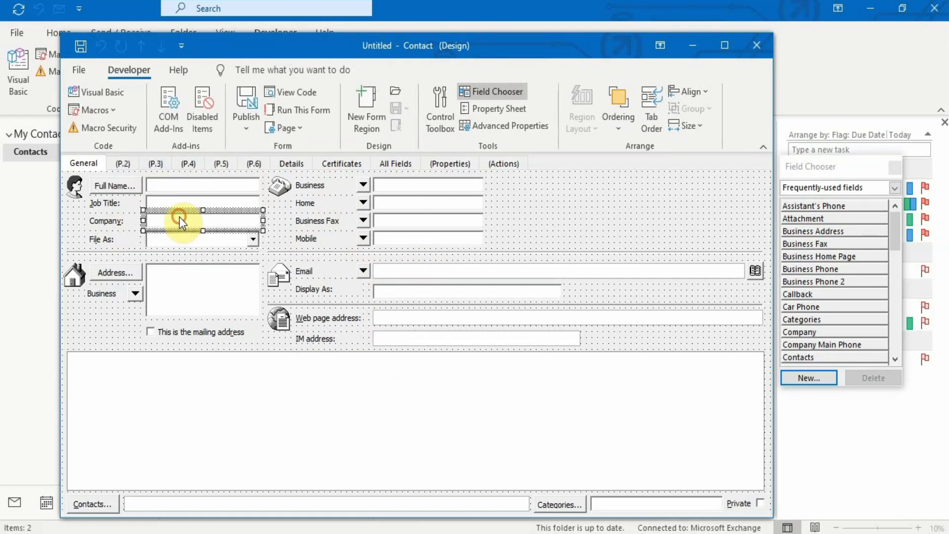
pyautogui.click(168, 199)
pyautogui.click(168, 185)
# - Delete the File As and Company fields together with their labels from the form's General page
pyautogui.click(173, 235)
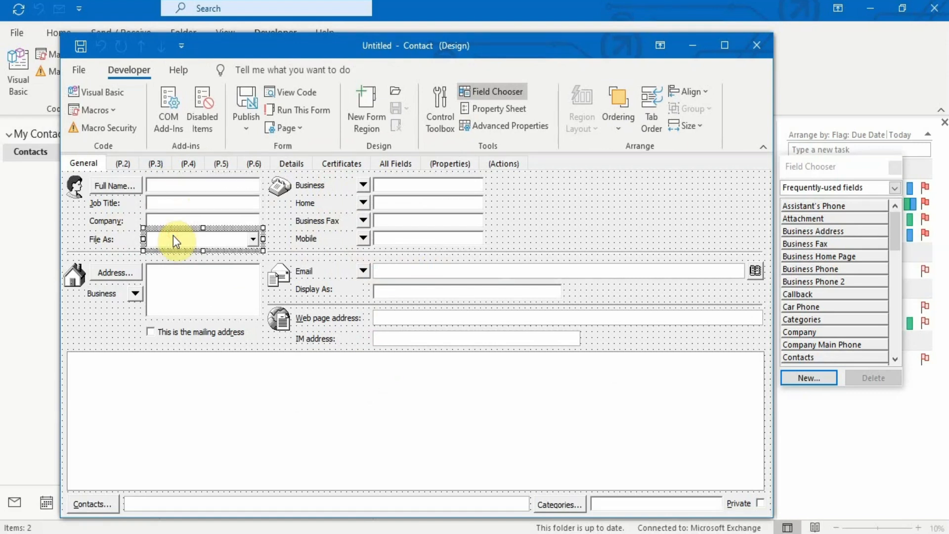
pyautogui.press('Delete')
pyautogui.click(102, 235)
pyautogui.press('Delete')
pyautogui.click(102, 221)
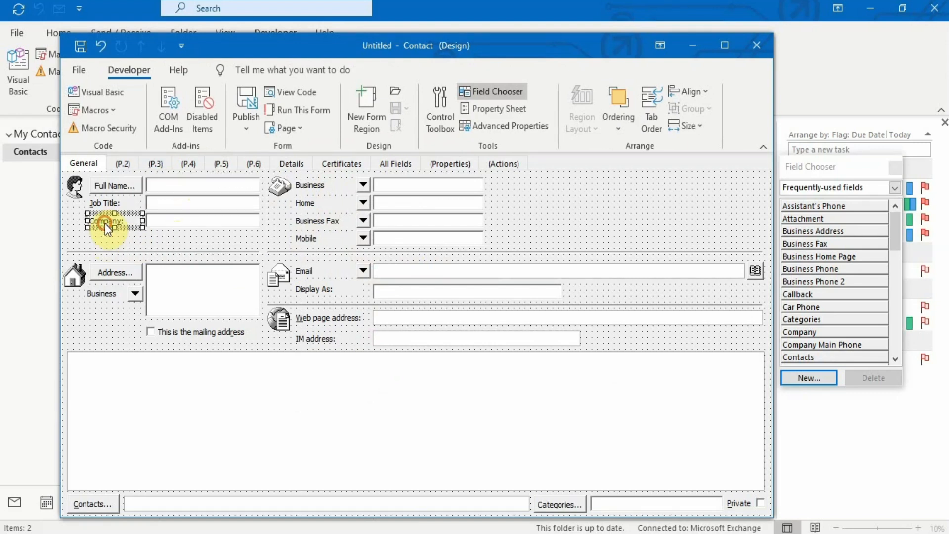
pyautogui.press('Delete')
pyautogui.click(168, 220)
pyautogui.press('Delete')
# - Delete the Mobile and Business Fax fields with their labels and selector arrows from the General page
pyautogui.click(394, 238)
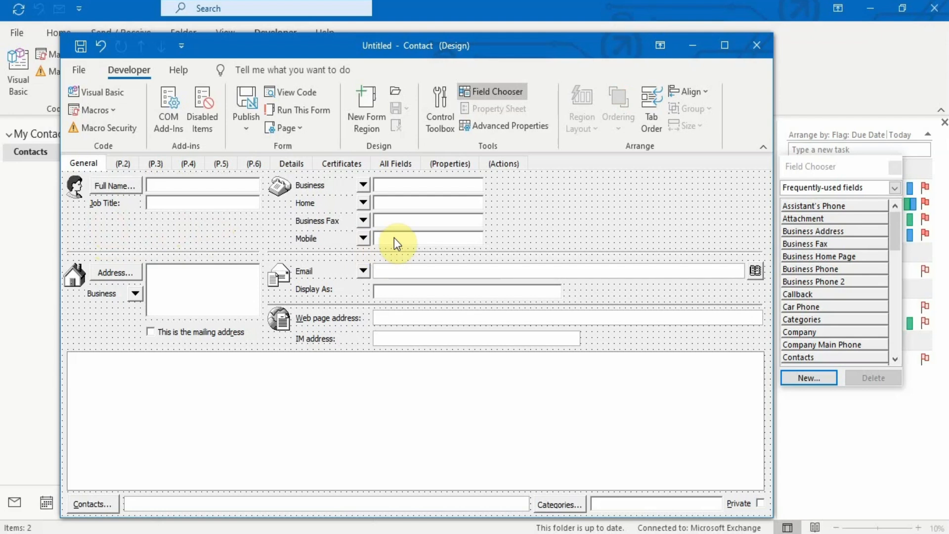
pyautogui.press('Delete')
pyautogui.click(336, 239)
pyautogui.press('Delete')
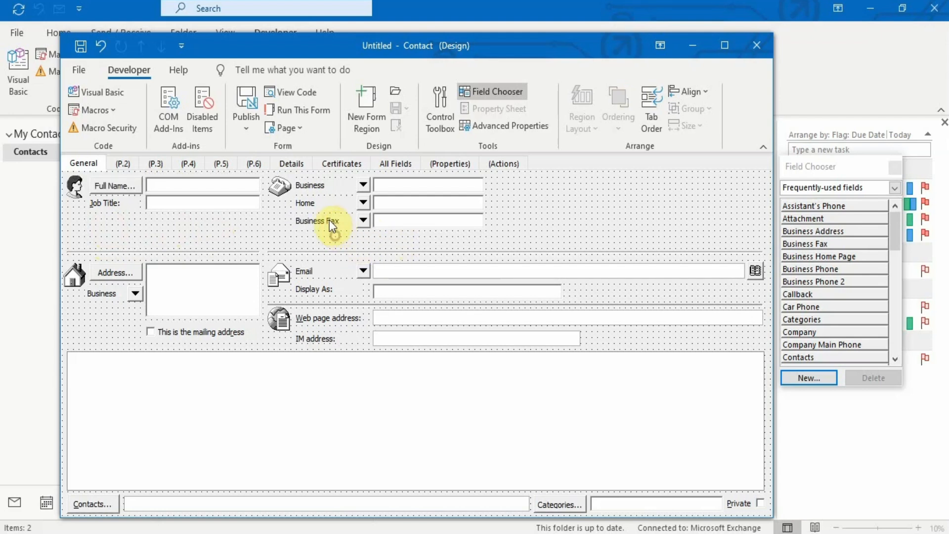
pyautogui.click(329, 221)
pyautogui.press('Delete')
pyautogui.click(364, 220)
pyautogui.press('Delete')
pyautogui.click(390, 222)
pyautogui.press('Delete')
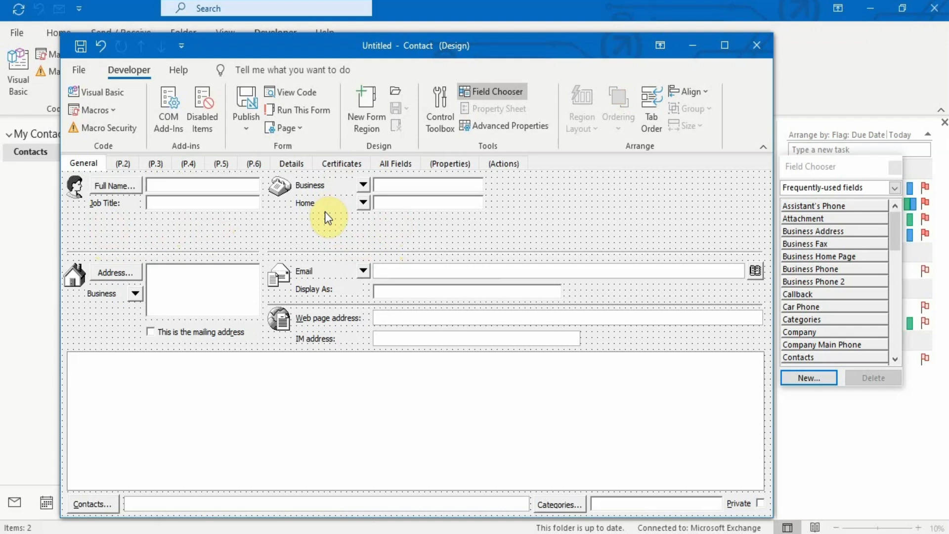
# - Delete the selector arrows beside the Business and Home phone fields
pyautogui.click(364, 185)
pyautogui.press('Delete')
pyautogui.click(364, 203)
pyautogui.press('Delete')
# - Add the Assistant's Name field from the Miscellaneous fields of the Field Chooser beside the Business phone field
pyautogui.click(492, 94)
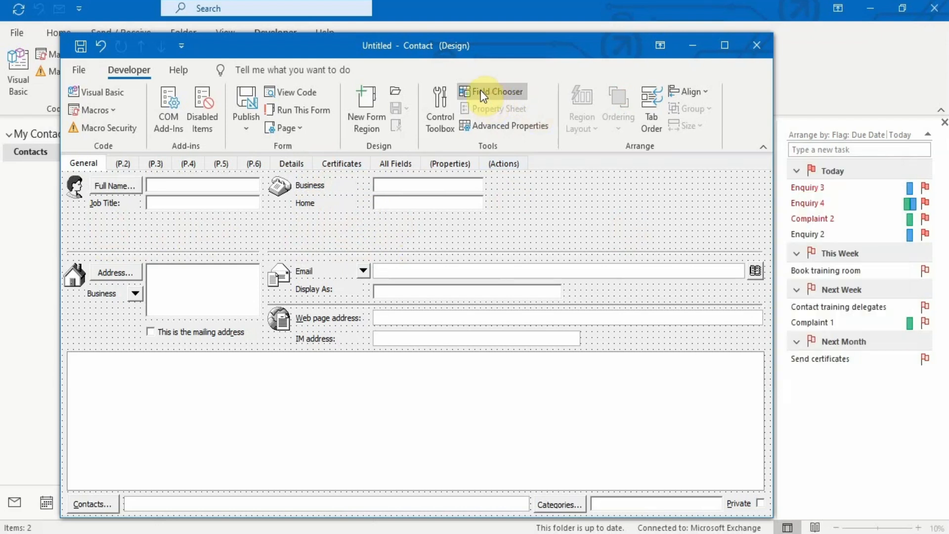
pyautogui.click(483, 89)
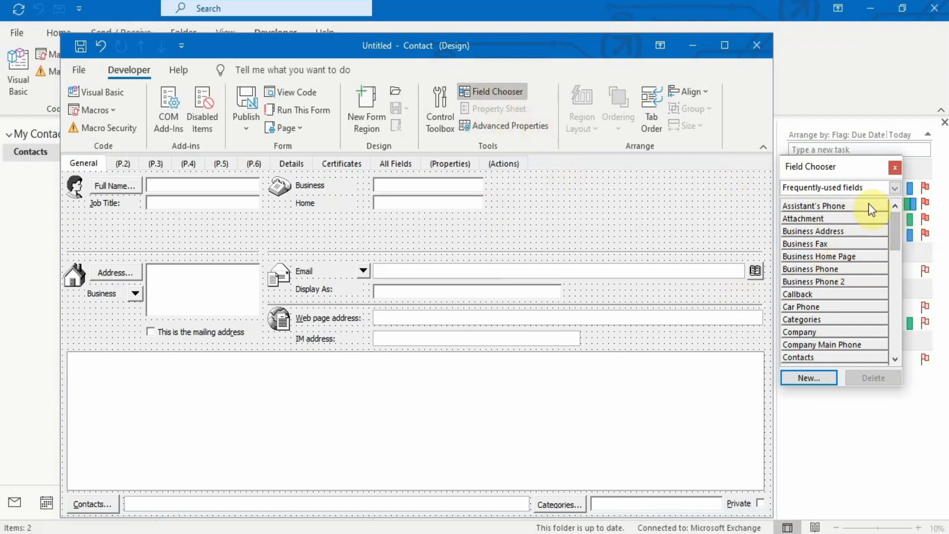
pyautogui.click(895, 188)
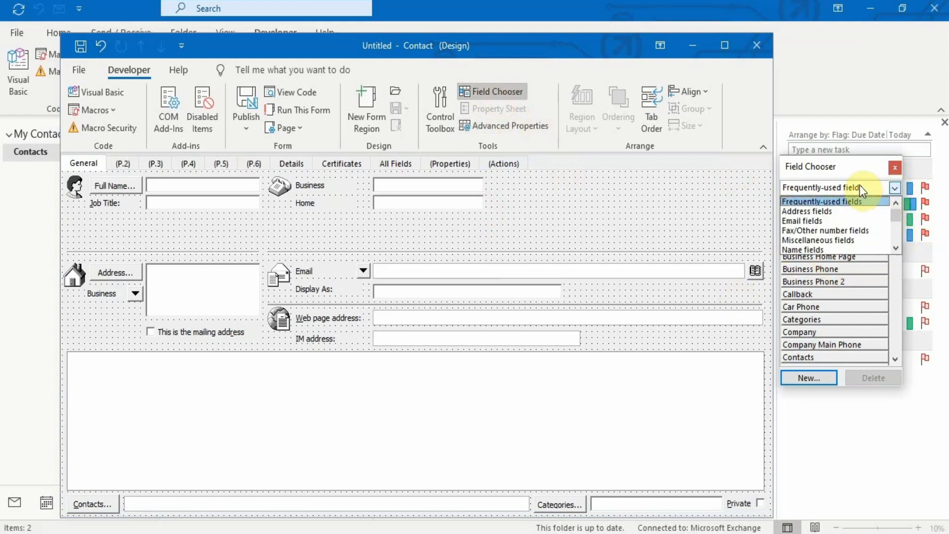
pyautogui.click(820, 240)
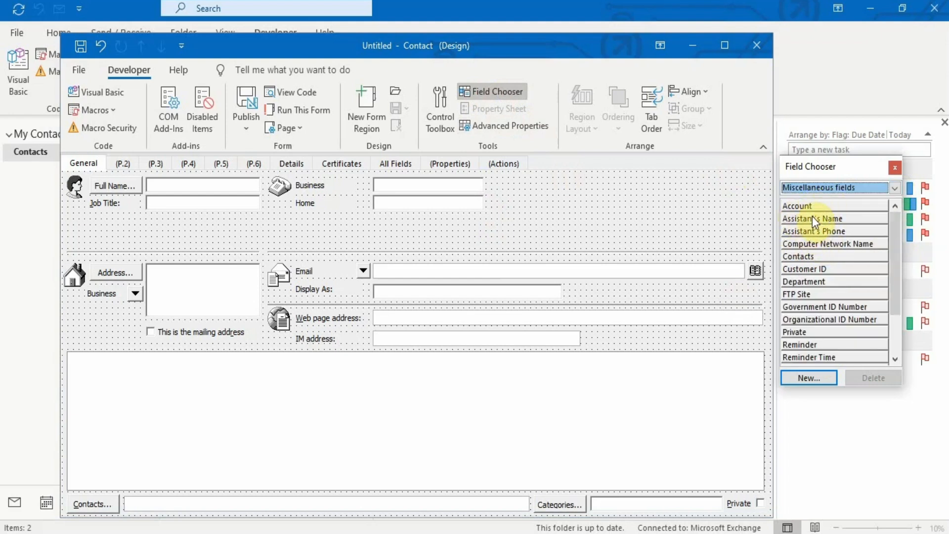
pyautogui.moveTo(814, 218); pyautogui.dragTo(528, 182)
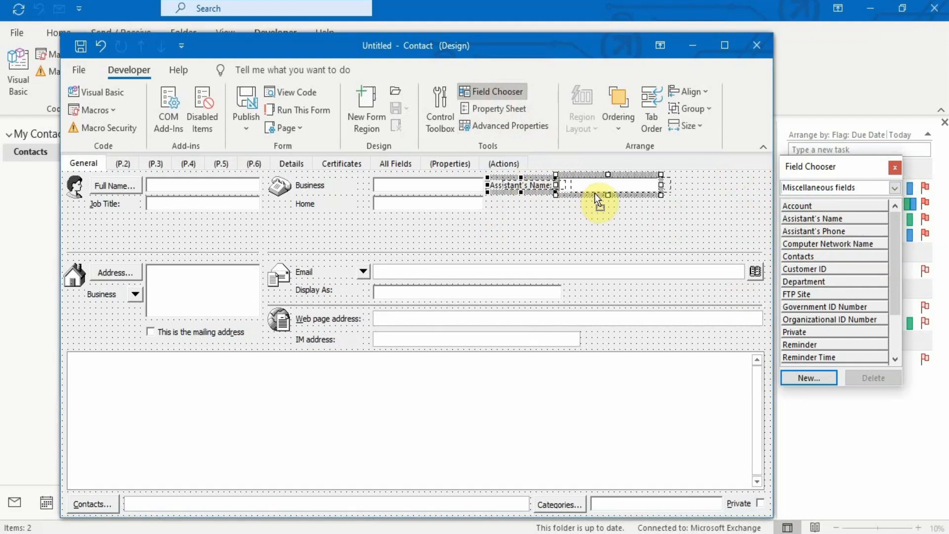
pyautogui.moveTo(594, 194); pyautogui.dragTo(595, 193)
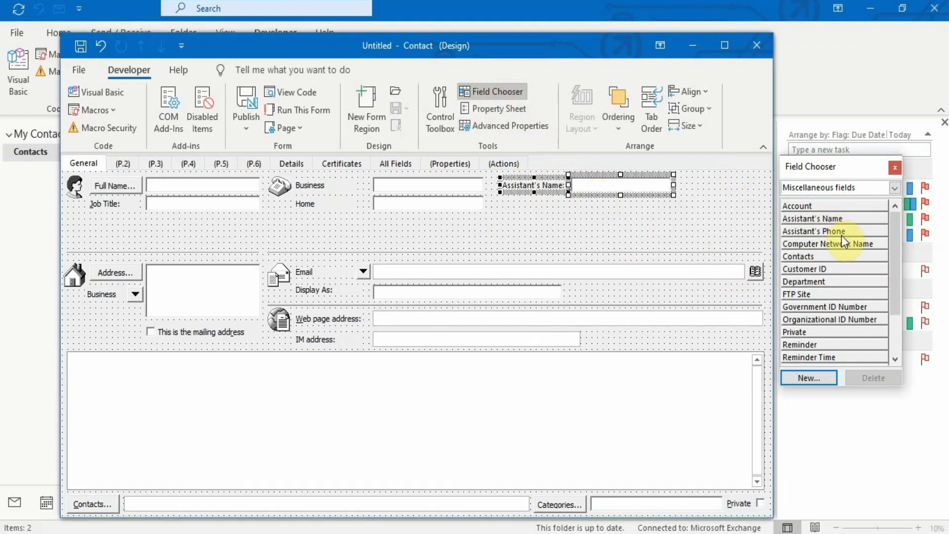
# - Add the Assistant's Phone field from the Frequently-used fields directly below Assistant's Name
pyautogui.click(896, 187)
pyautogui.scroll(2, 897, 200)
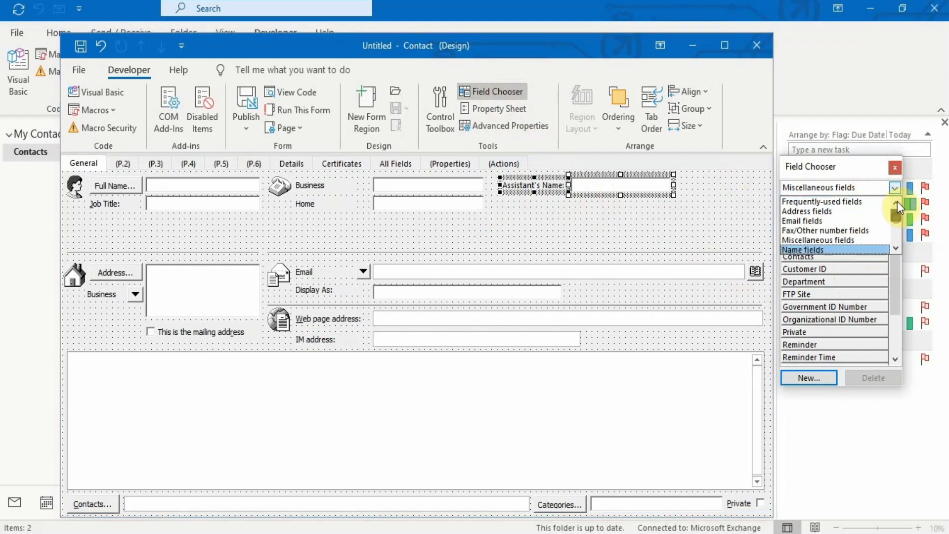
pyautogui.click(847, 198)
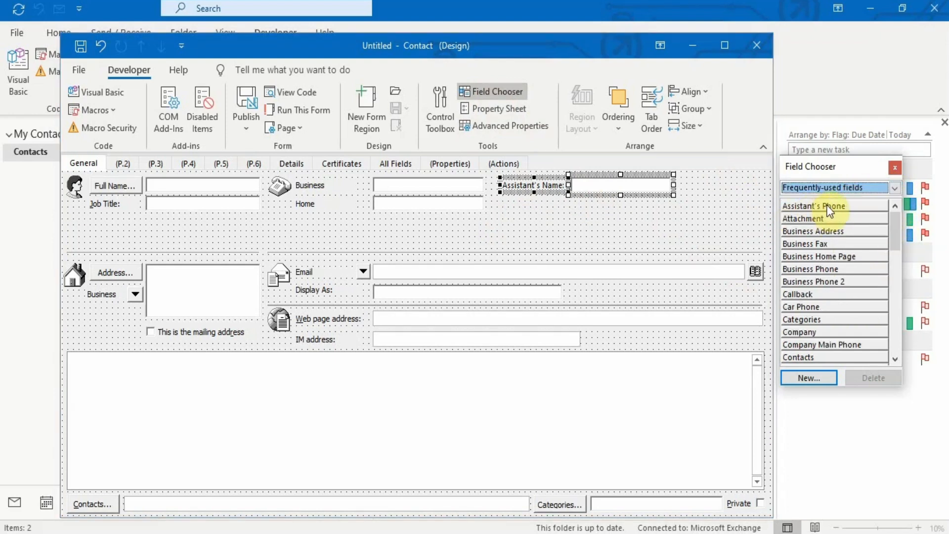
pyautogui.moveTo(827, 205); pyautogui.dragTo(593, 211)
pyautogui.click(590, 239)
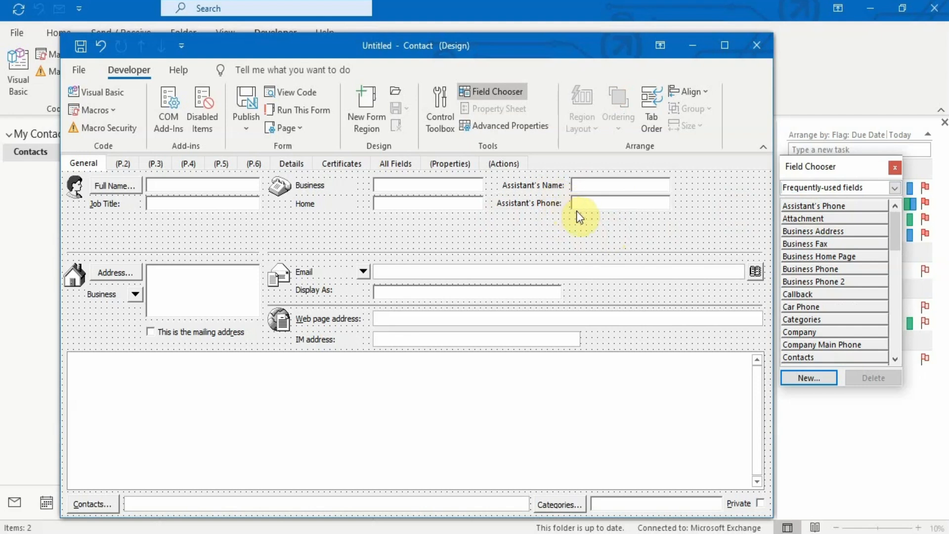
# - Move the Assistant's Name label slightly left so it lines up with the start of the Assistant's Phone label
pyautogui.click(528, 190)
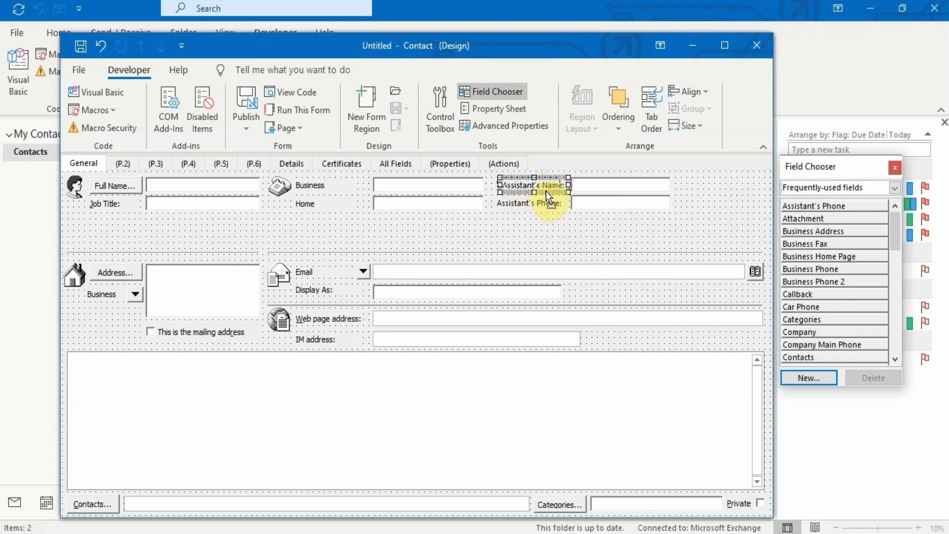
pyautogui.moveTo(545, 192); pyautogui.dragTo(540, 189)
# - Try moving the Assistant's Phone label slightly down and left, and undo that move
pyautogui.click(538, 204)
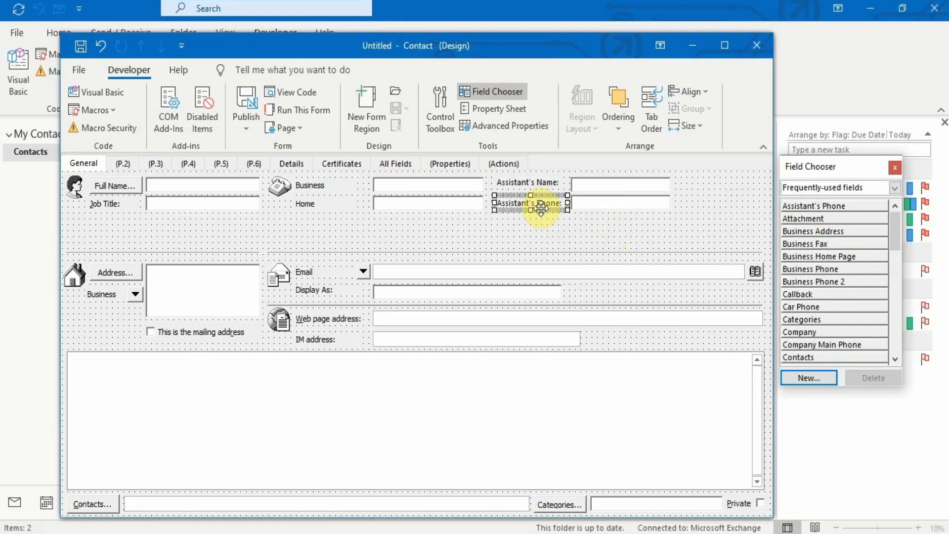
pyautogui.moveTo(539, 209); pyautogui.dragTo(533, 213)
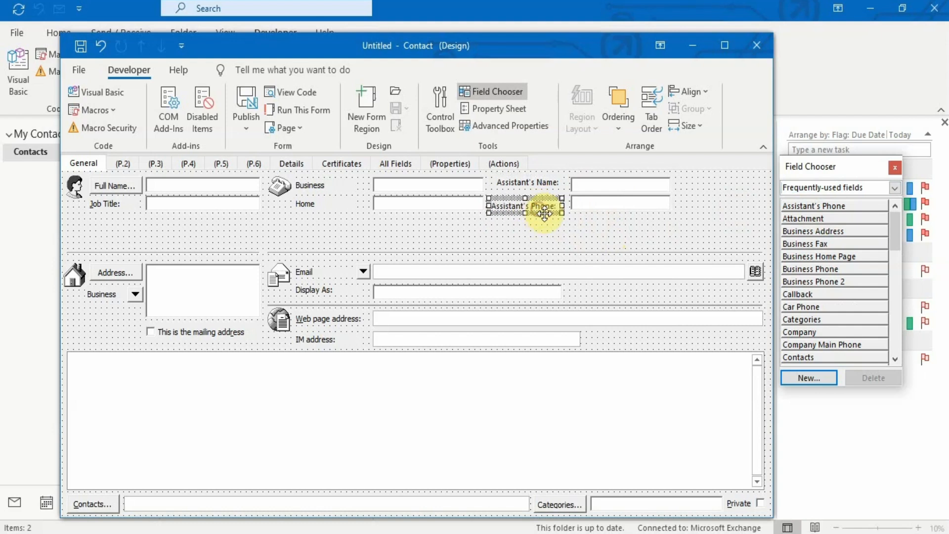
pyautogui.click(541, 241)
pyautogui.click(528, 206)
pyautogui.hotkey('ctrl', 'z')
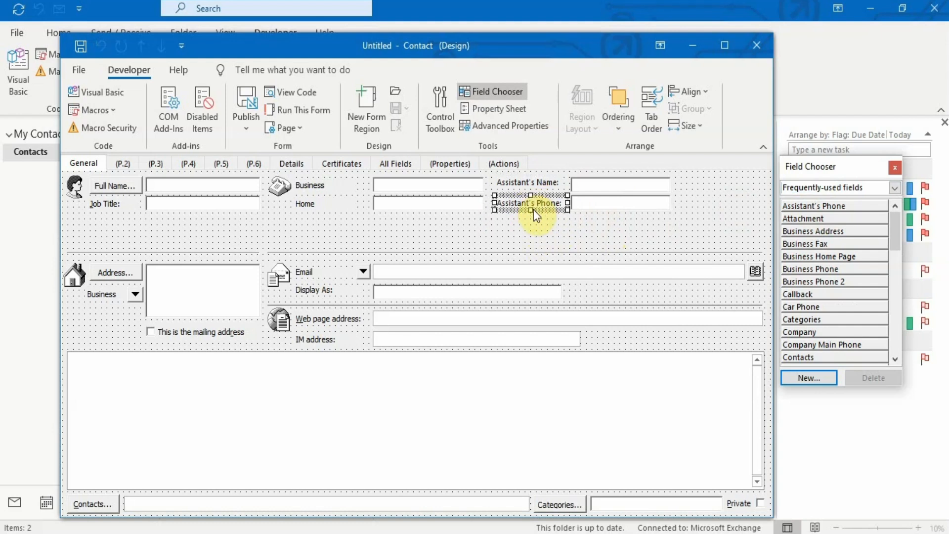
# - Move the Assistant's Name label slightly down so it lines up with its text box
pyautogui.click(571, 220)
pyautogui.click(528, 183)
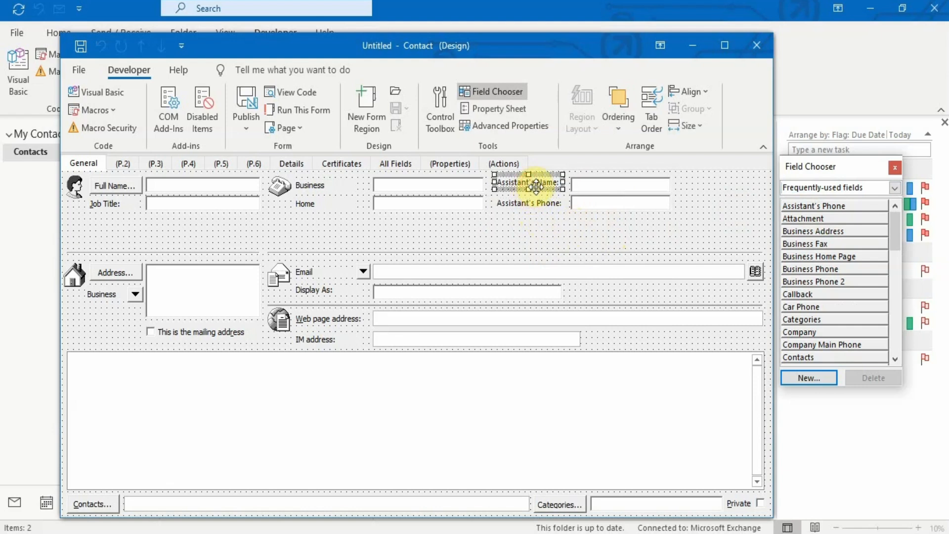
pyautogui.moveTo(535, 193); pyautogui.dragTo(536, 199)
pyautogui.click(543, 216)
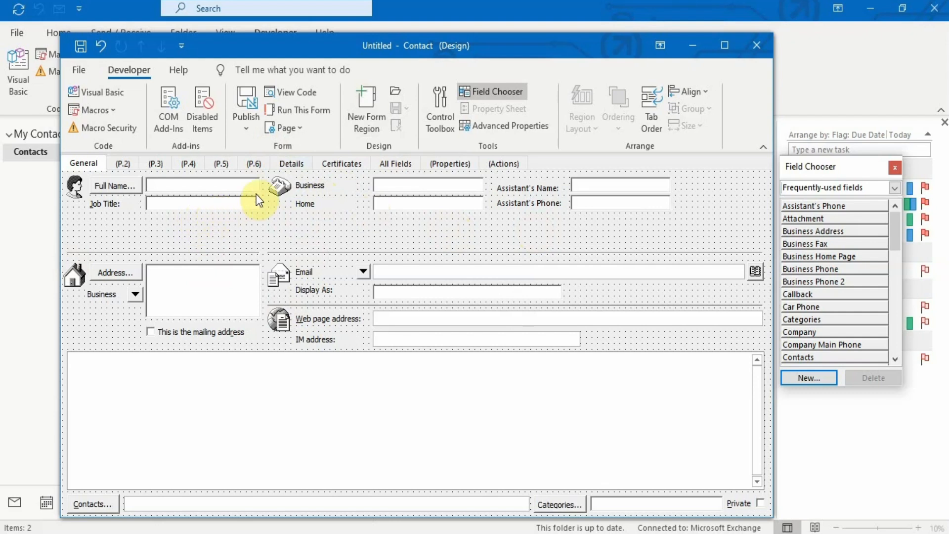
# - Add a combo box from the Control Toolbox below the Home phone field, matching that field's position and width
pyautogui.click(444, 110)
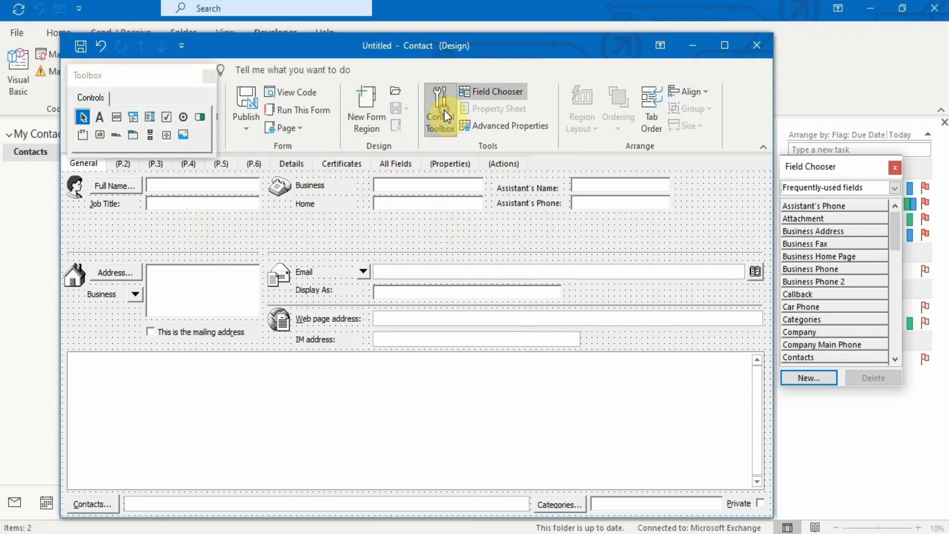
pyautogui.click(132, 117)
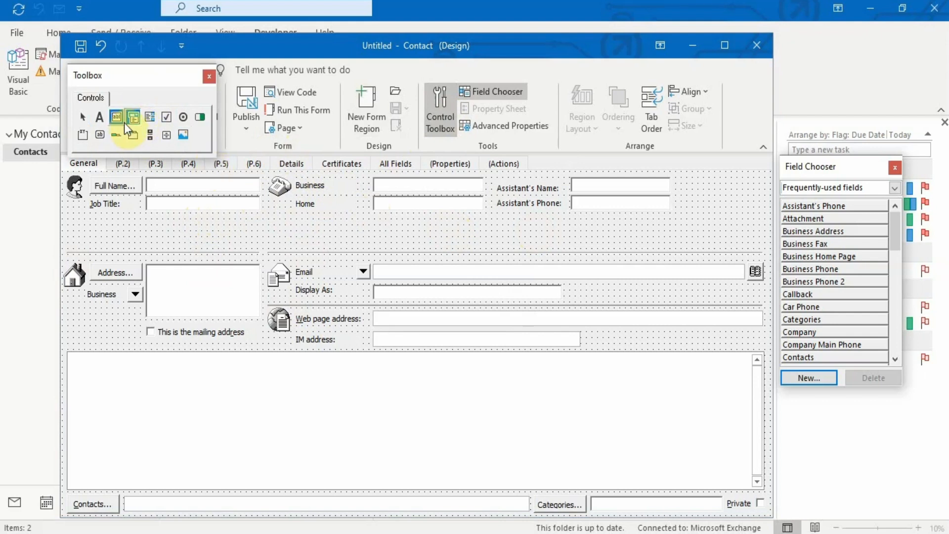
pyautogui.click(365, 223)
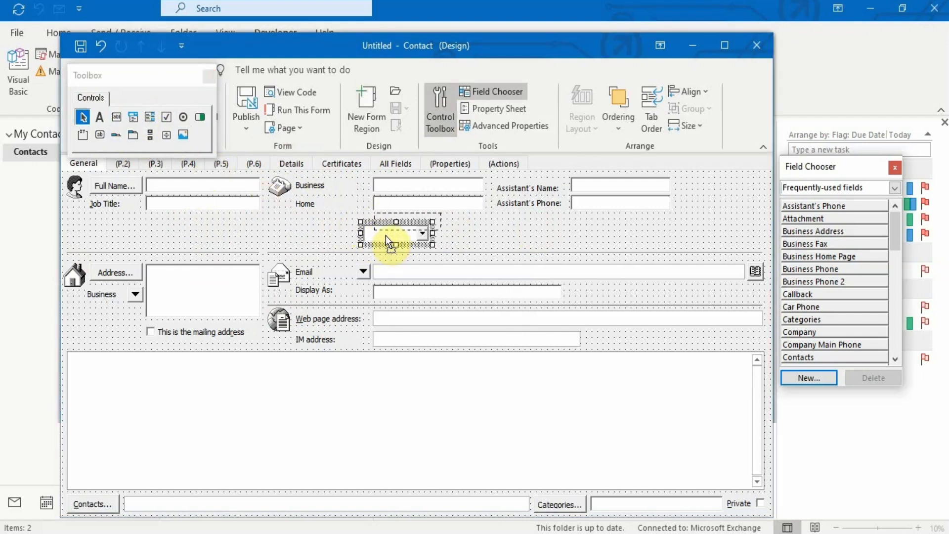
pyautogui.moveTo(387, 244); pyautogui.dragTo(489, 221)
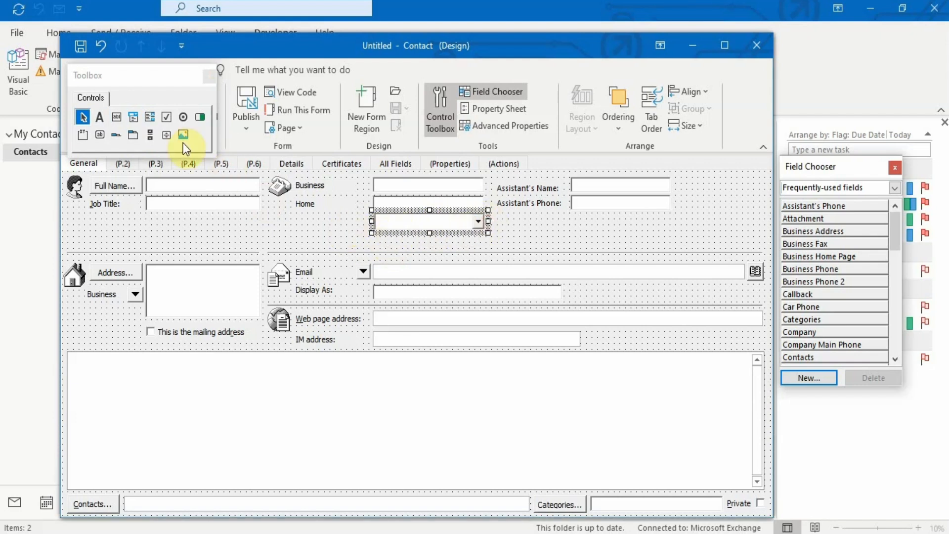
# - Add a label beside the combo box under Home and set its name and caption to Department
pyautogui.click(99, 117)
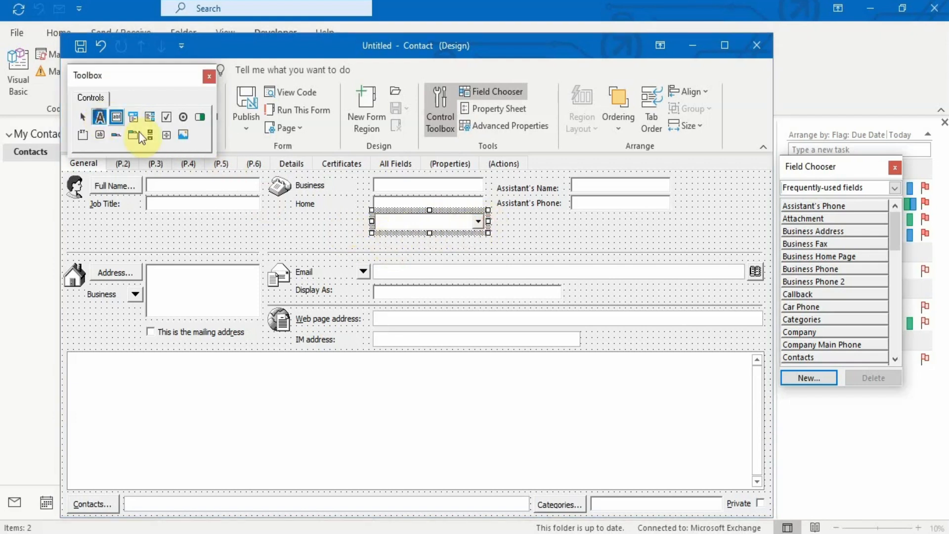
pyautogui.click(298, 221)
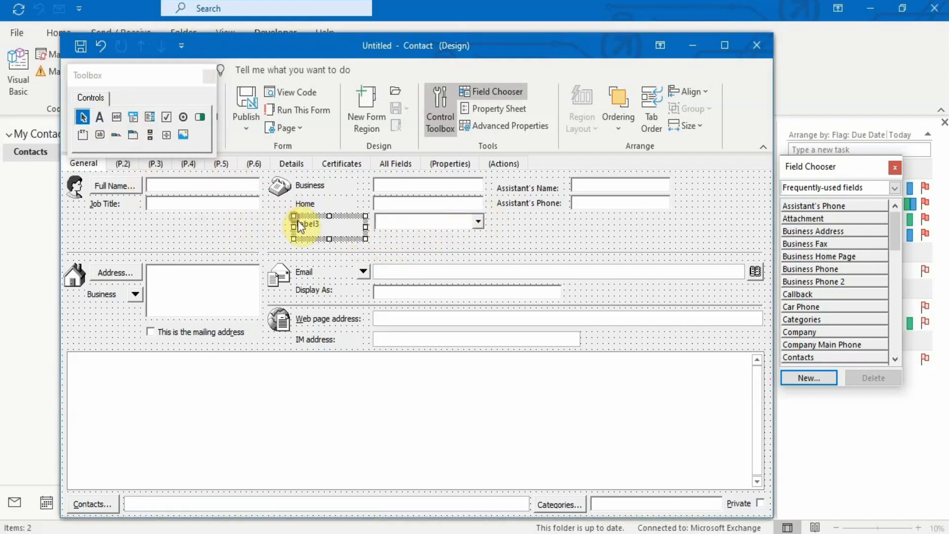
pyautogui.rightClick(318, 241)
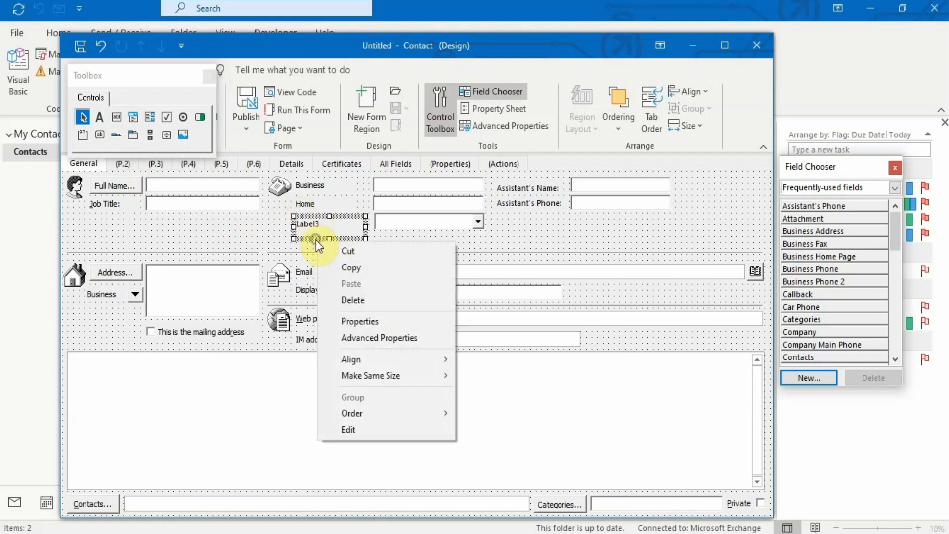
pyautogui.click(377, 323)
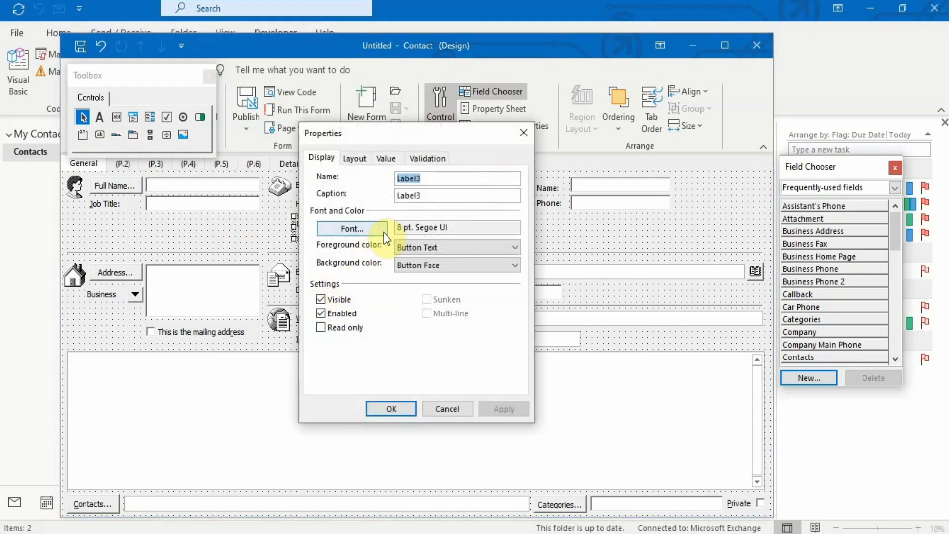
pyautogui.write('Department')
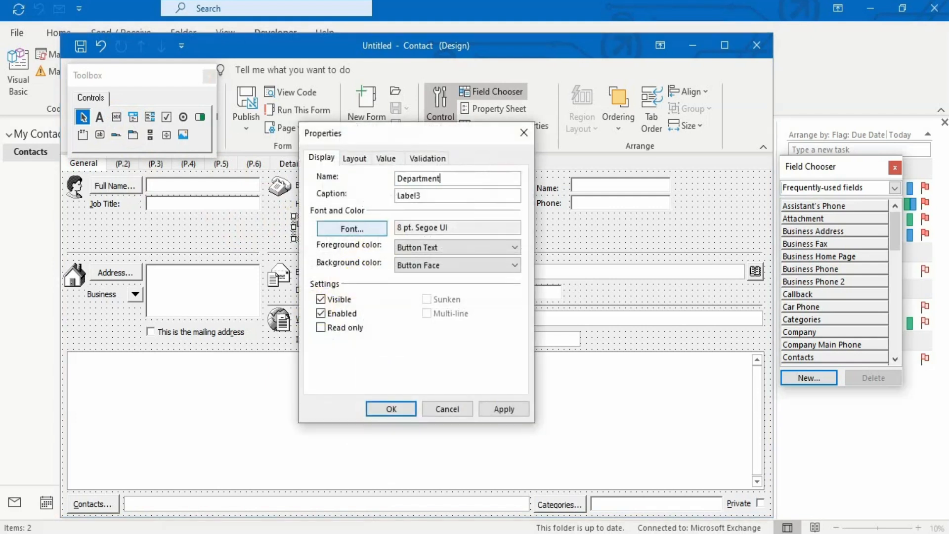
pyautogui.press('Tab')
pyautogui.write('Department')
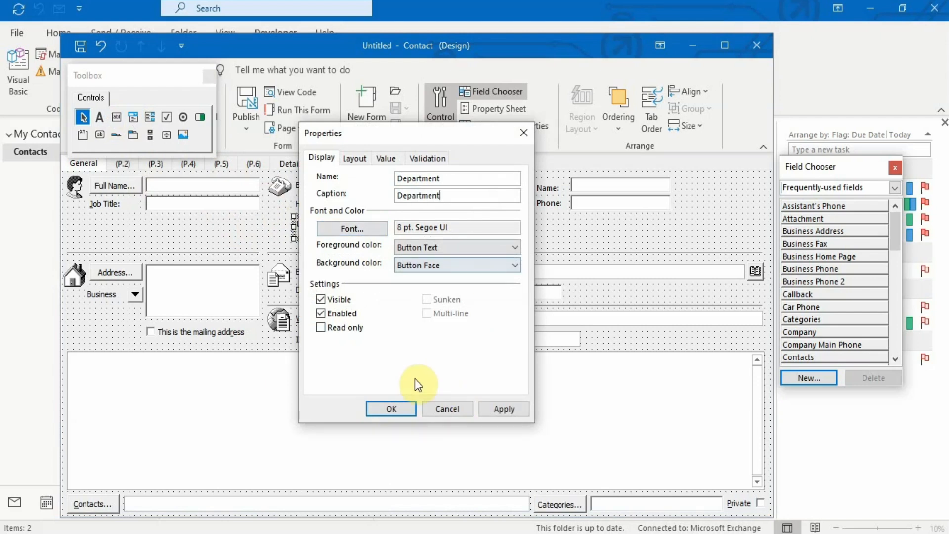
pyautogui.click(389, 408)
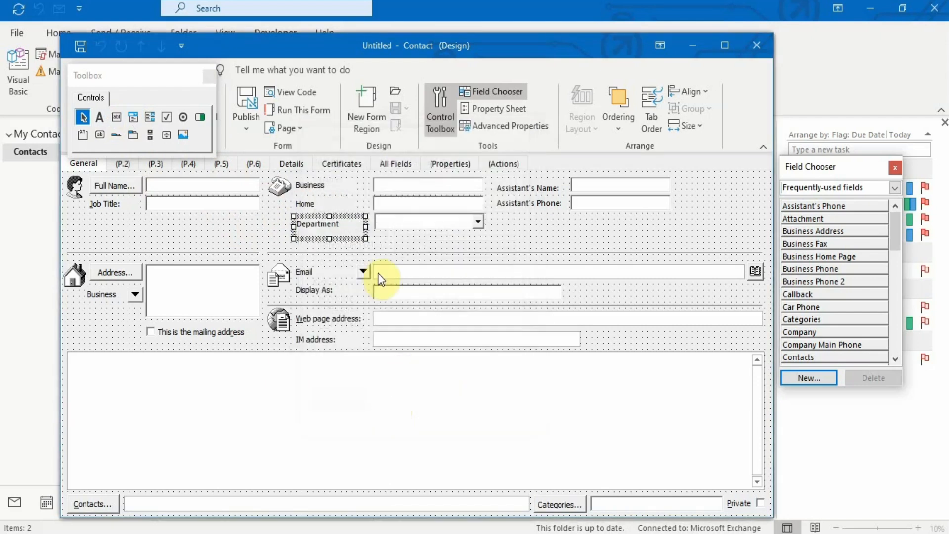
# - Set the name of the combo box beside the Department label to DepartmentDropDown in its properties
pyautogui.click(407, 230)
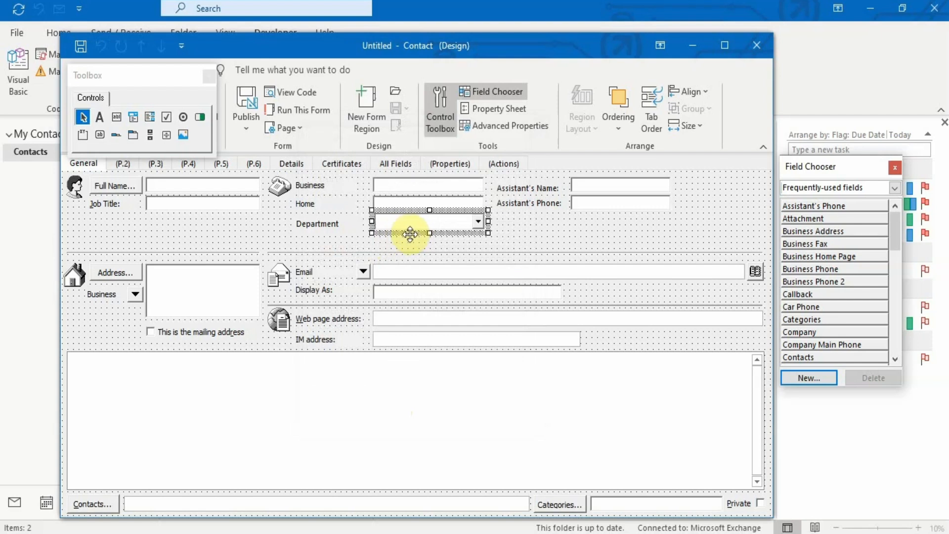
pyautogui.rightClick(409, 234)
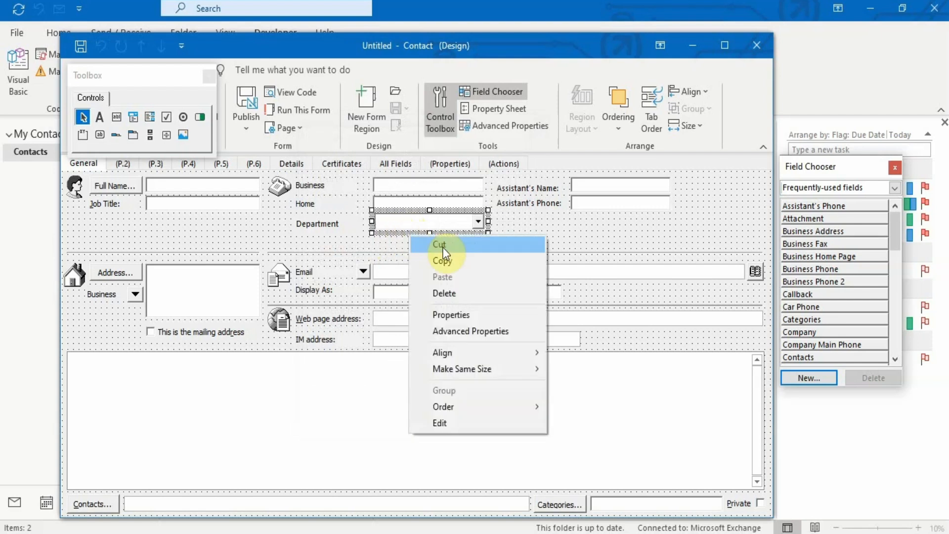
pyautogui.click(470, 317)
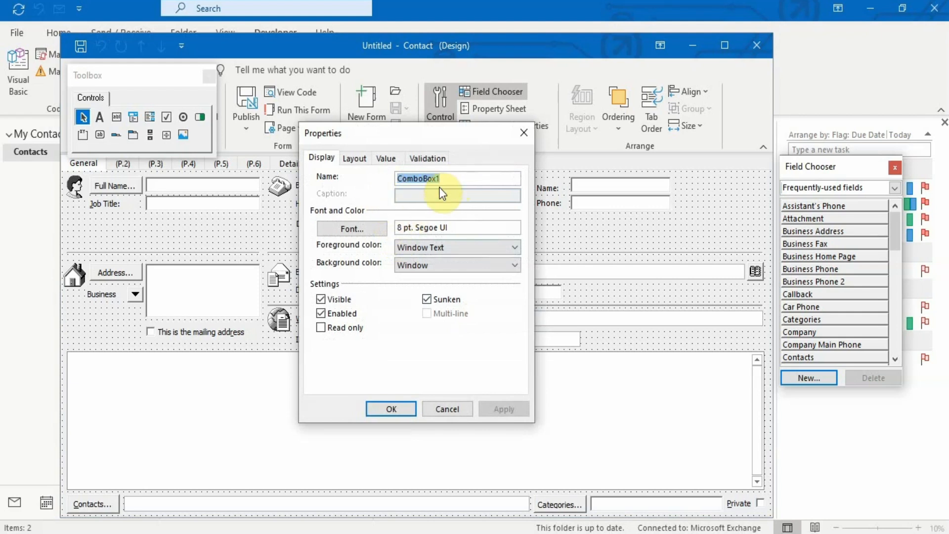
pyautogui.write('Depar')
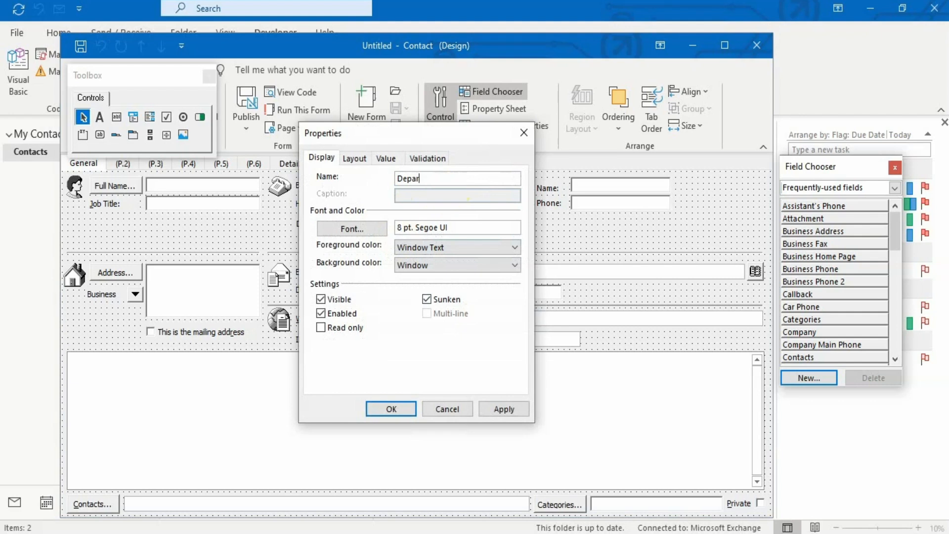
pyautogui.write('tmentDropDown')
# - Bind the combo box's value to the Department field from the Frequently-used fields
pyautogui.click(388, 159)
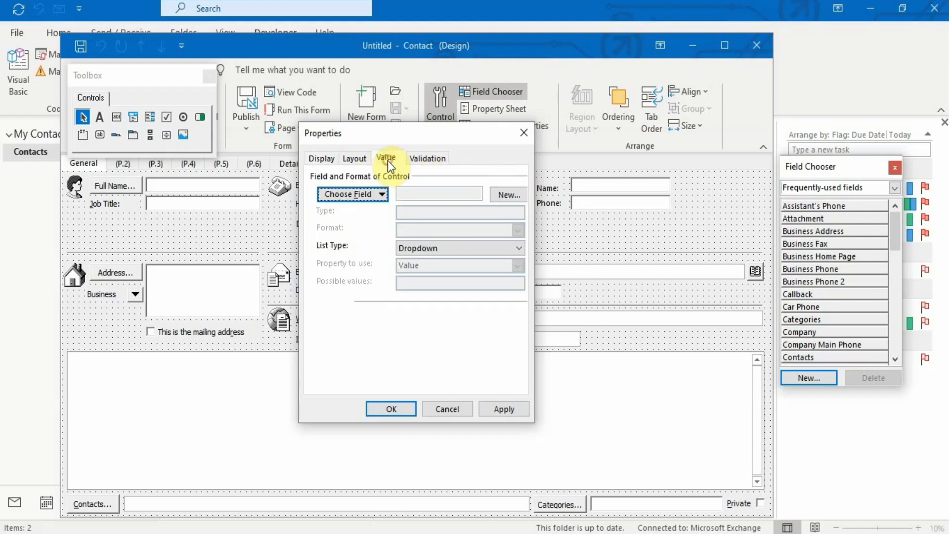
pyautogui.click(427, 192)
pyautogui.click(384, 193)
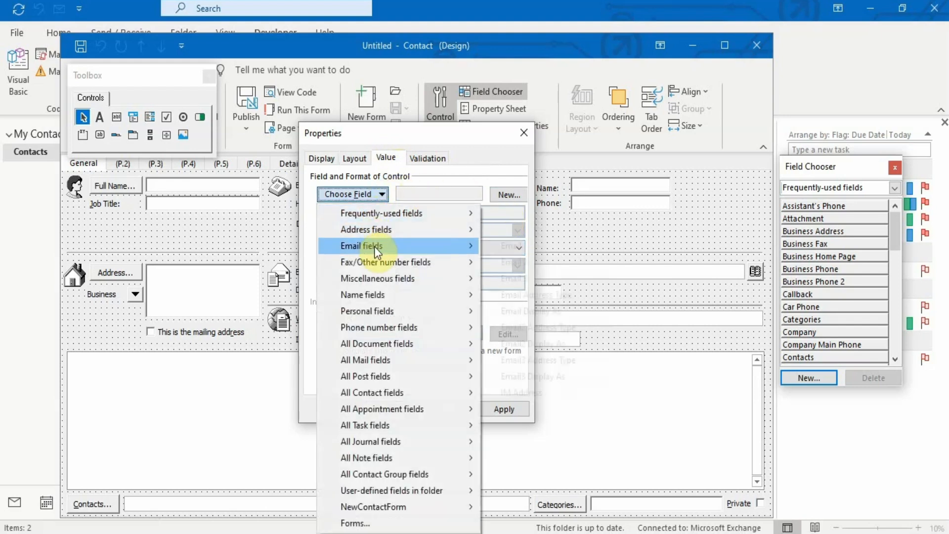
pyautogui.moveTo(387, 216)
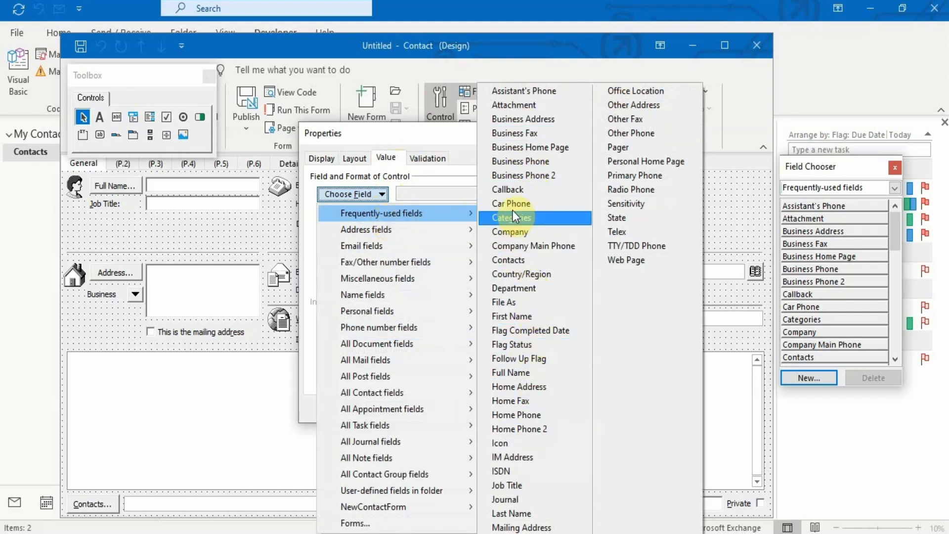
pyautogui.click(514, 290)
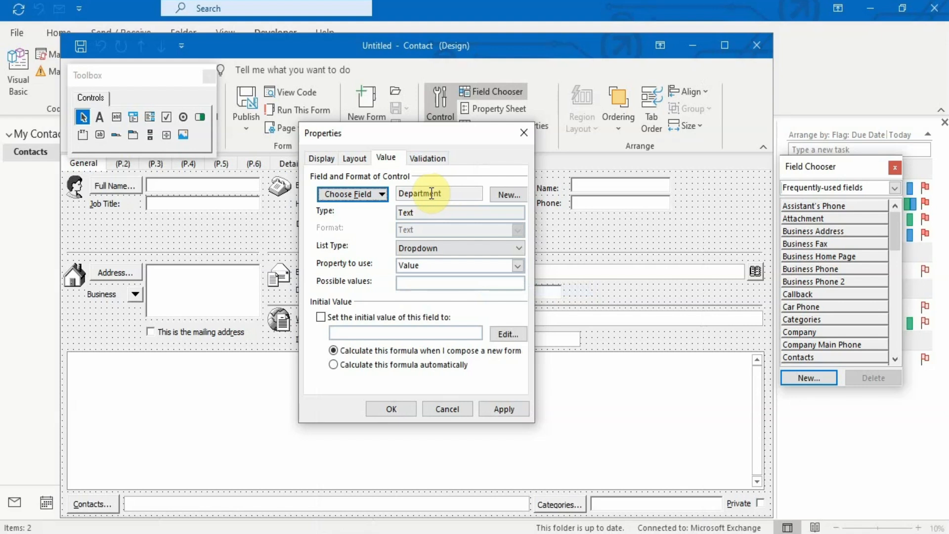
# - Set the combo box's possible values to Admin,Marketing,Sales and apply the properties
pyautogui.click(414, 285)
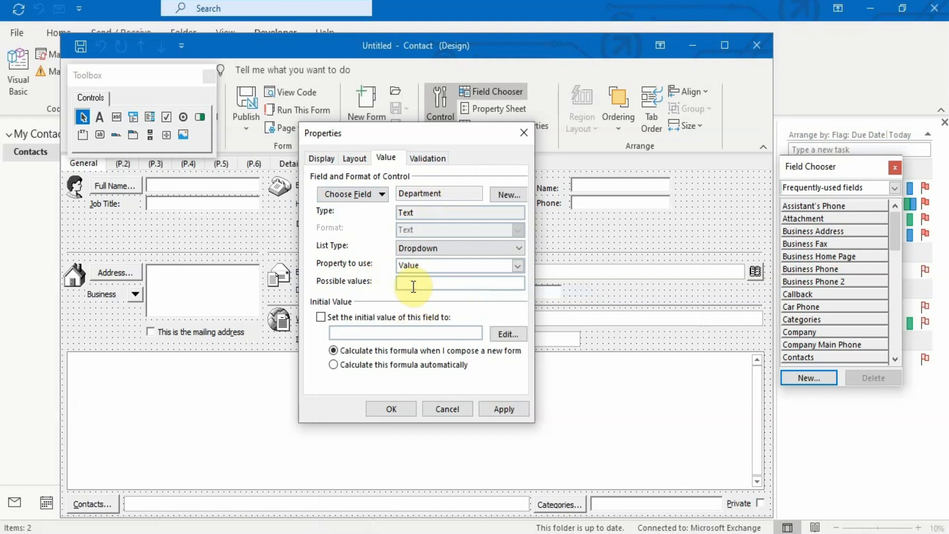
pyautogui.write('Admin,MArketing,')
pyautogui.click(435, 283)
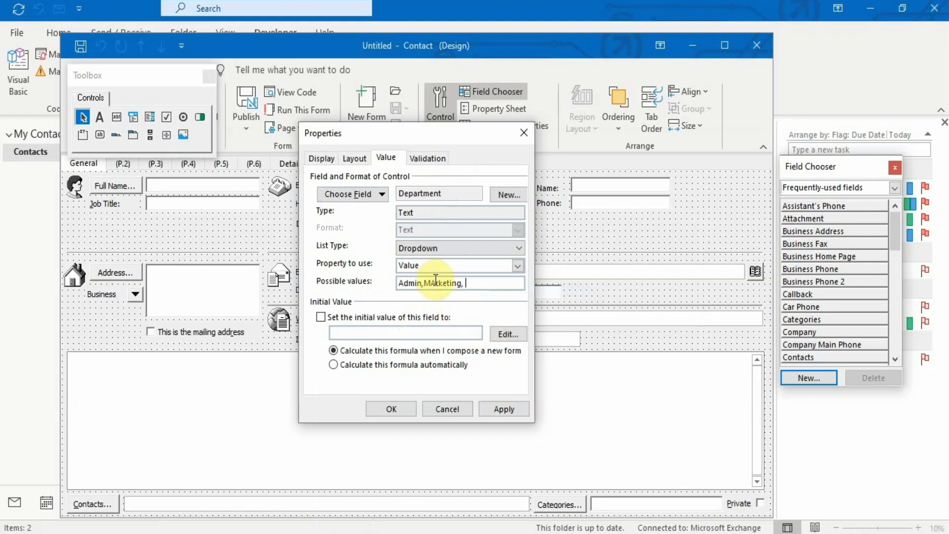
pyautogui.press('BackSpace')
pyautogui.write('ar')
pyautogui.click(457, 283)
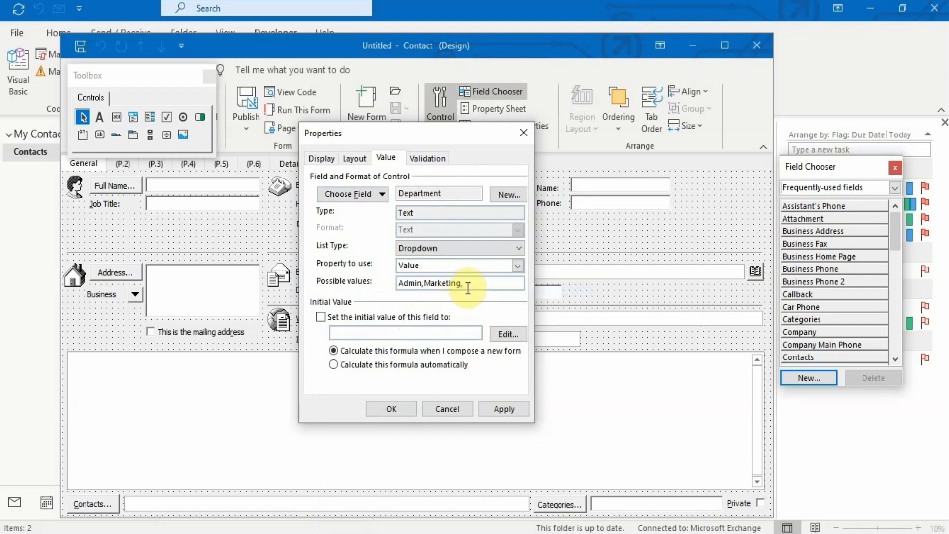
pyautogui.write('Sales')
pyautogui.click(394, 408)
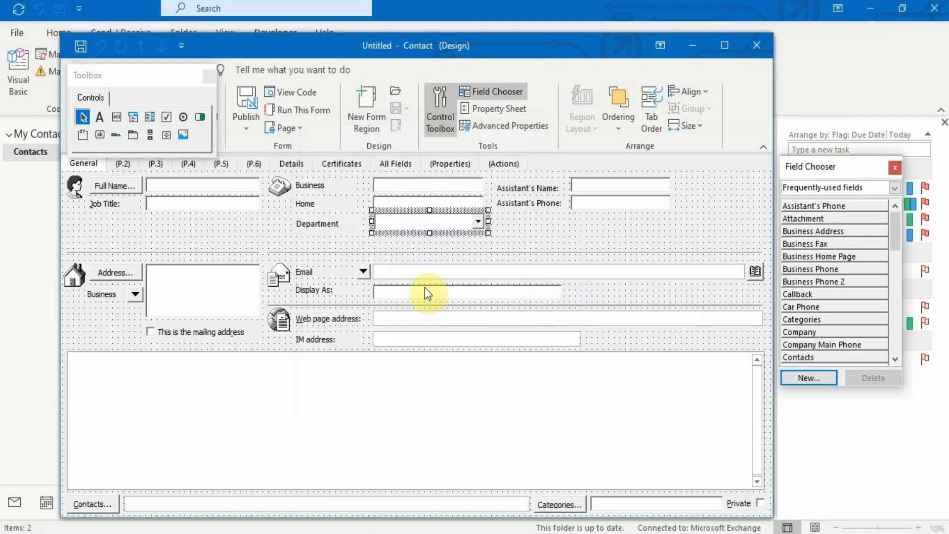
# - Move the Toolbox off the ribbon and publish the form to the Contacts folder as NewContactForm2
pyautogui.click(535, 227)
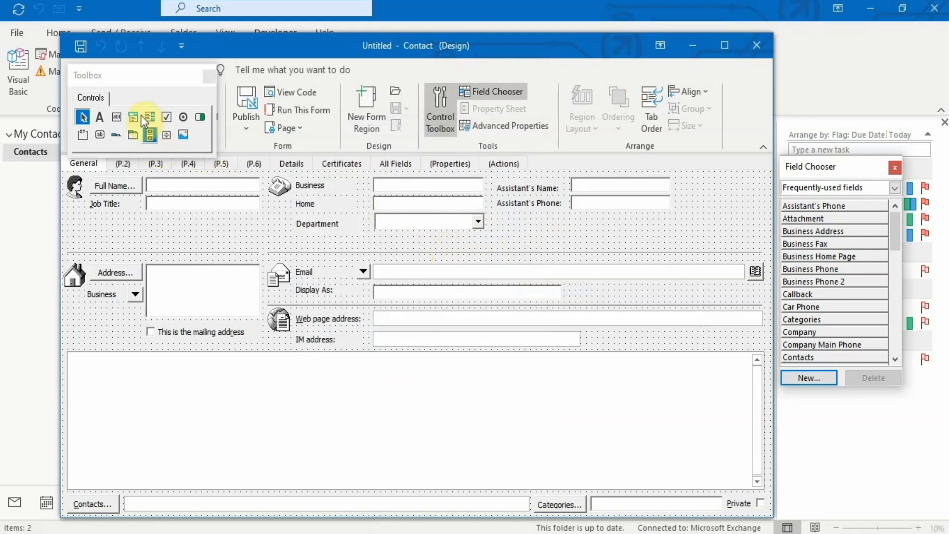
pyautogui.moveTo(120, 81); pyautogui.dragTo(87, 276)
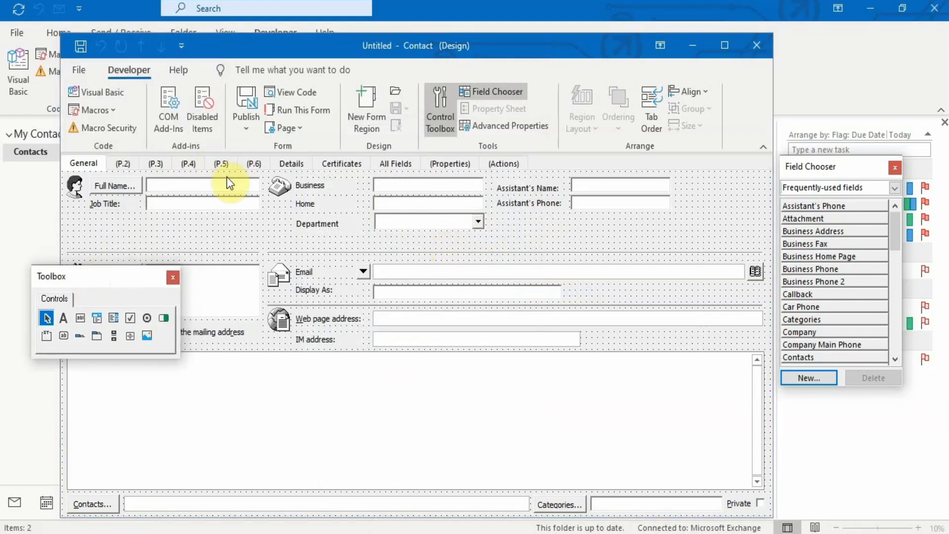
pyautogui.click(246, 103)
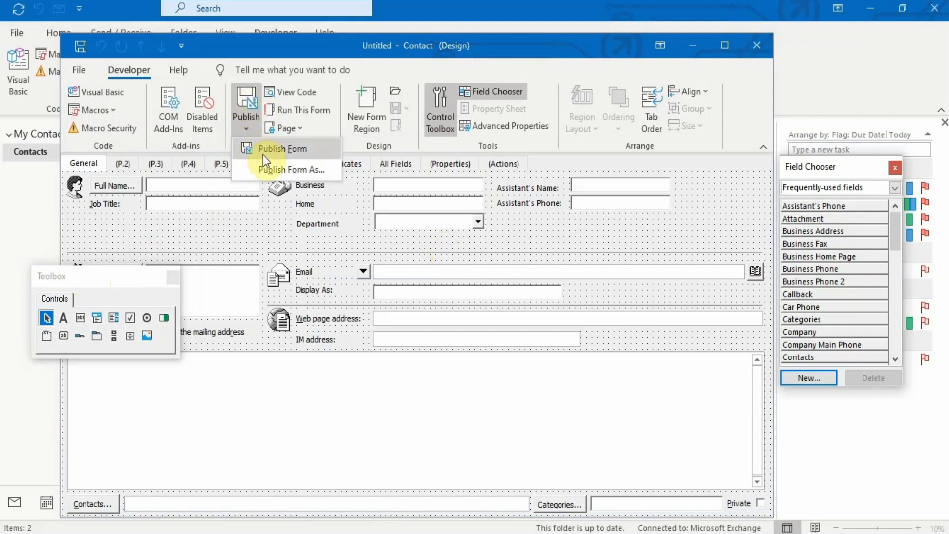
pyautogui.click(281, 168)
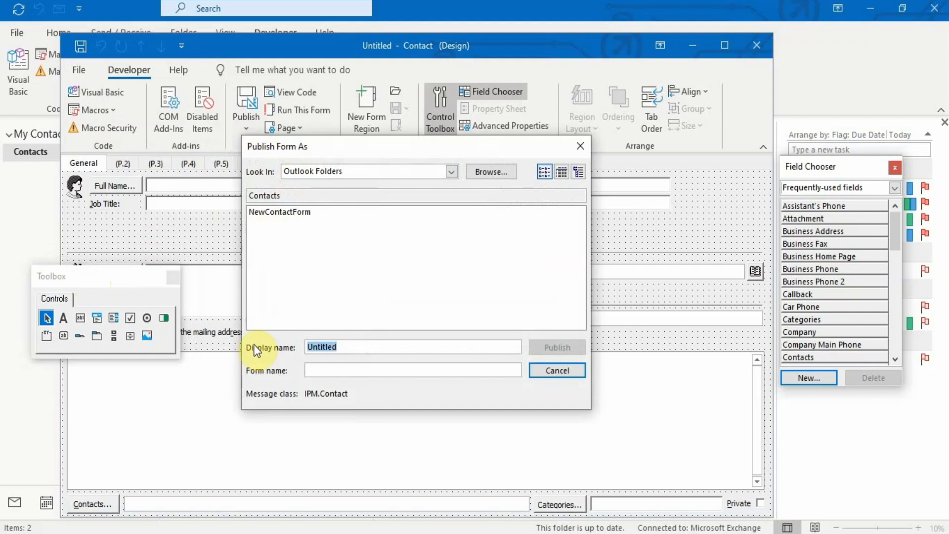
pyautogui.write('NewConta')
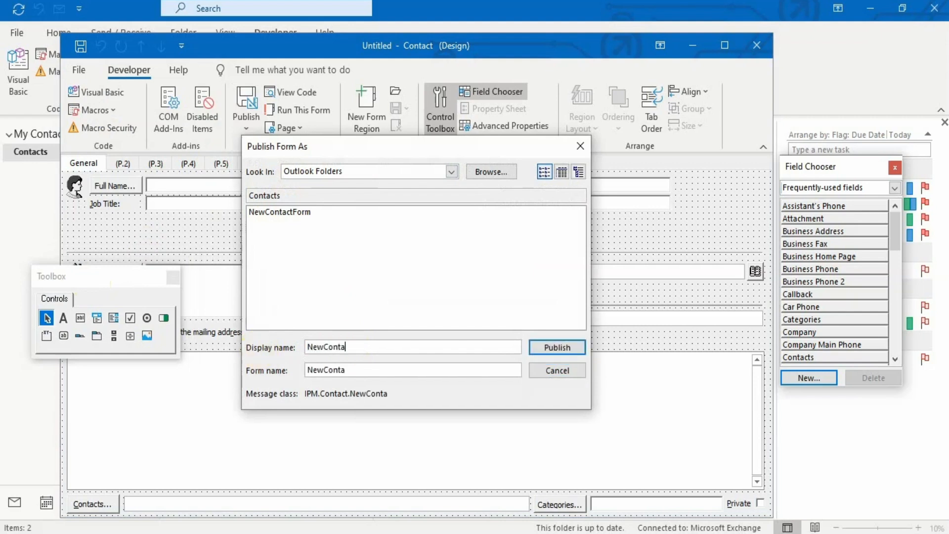
pyautogui.write('ctForm2')
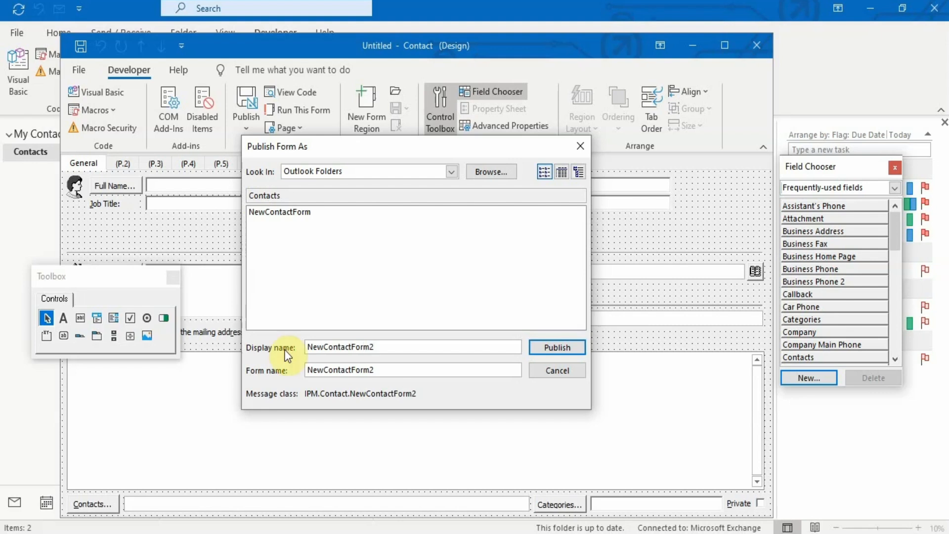
pyautogui.click(551, 345)
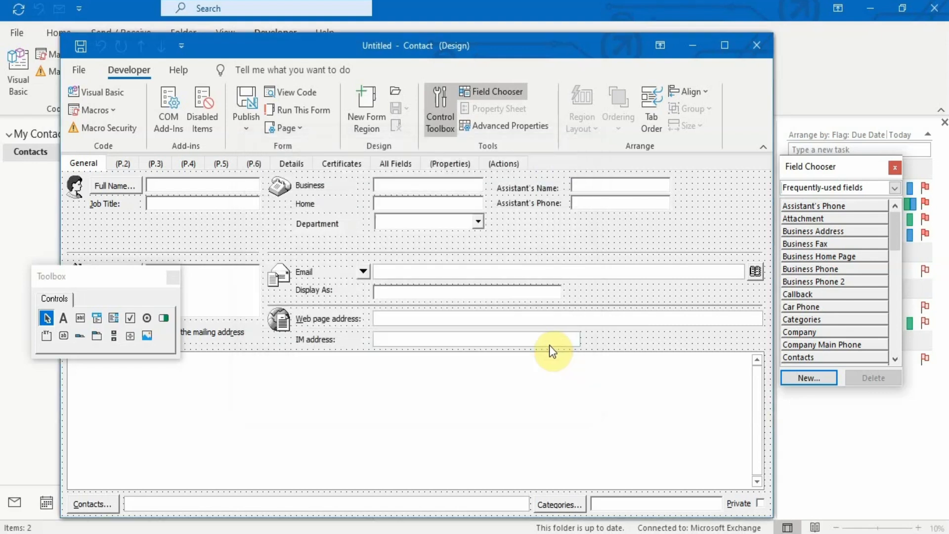
# - Close the form design window without saving changes and bring up the commands for creating new items in Contacts
pyautogui.click(759, 42)
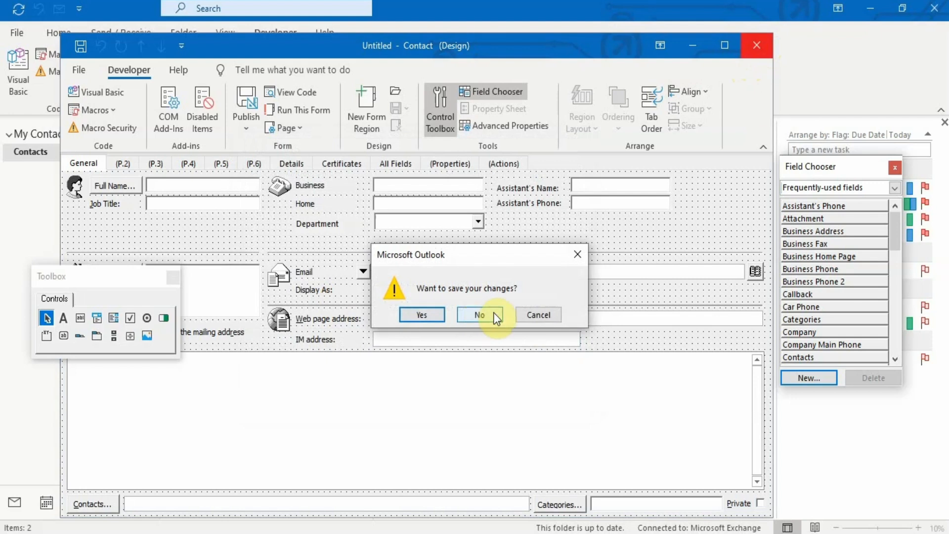
pyautogui.click(494, 313)
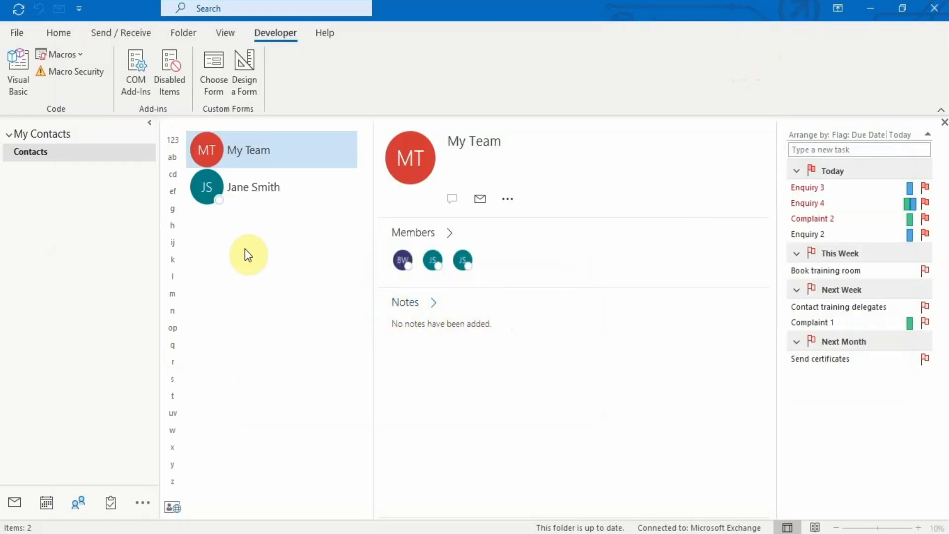
pyautogui.click(63, 35)
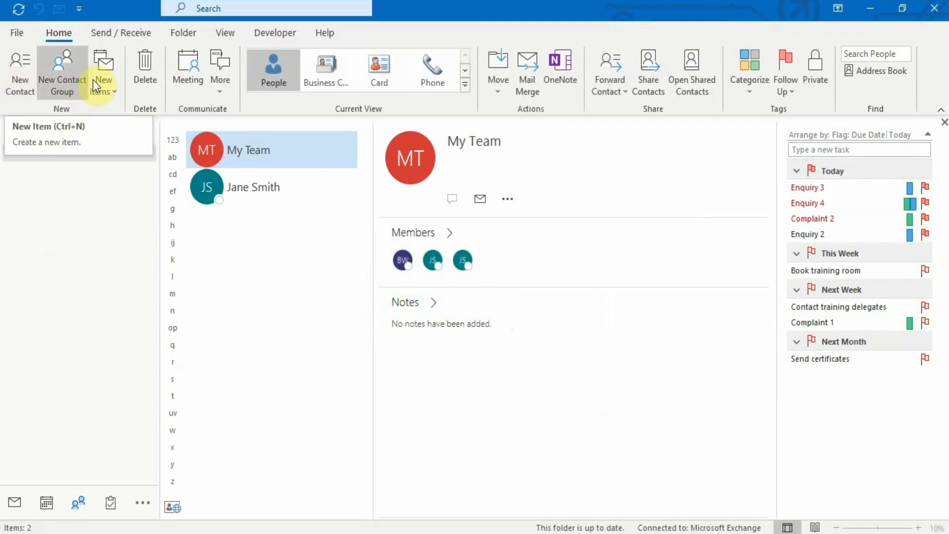
# - Create a new contact from the NewContactForm custom form and check the choices offered in its Department dropdown
pyautogui.click(110, 73)
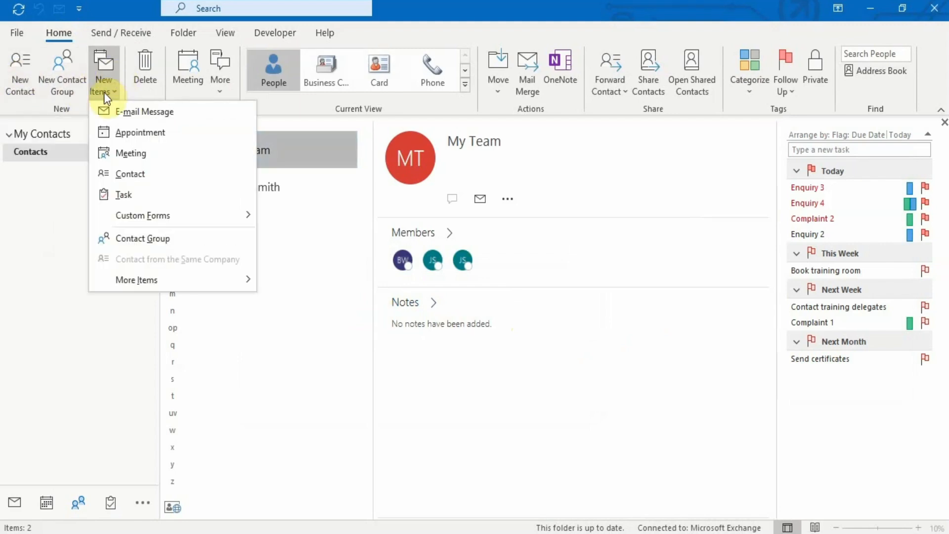
pyautogui.moveTo(150, 217)
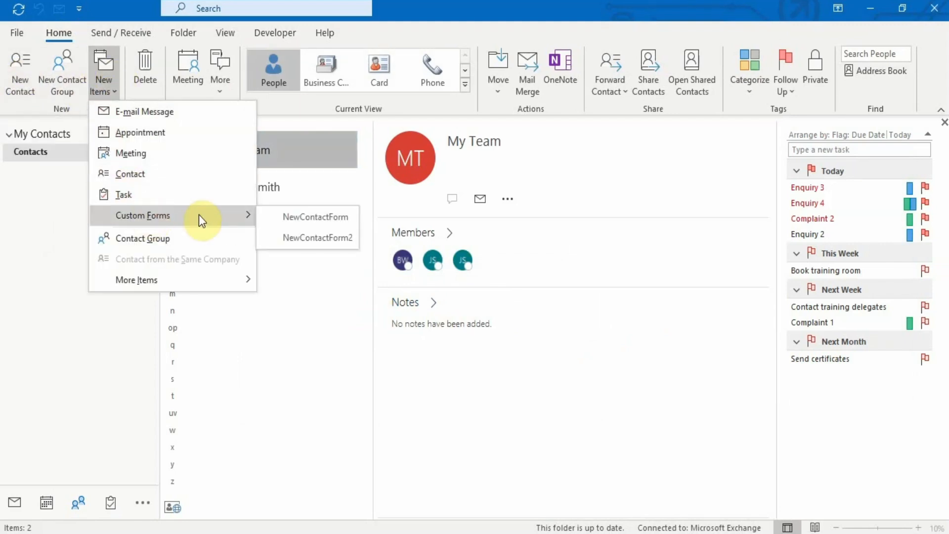
pyautogui.click(307, 216)
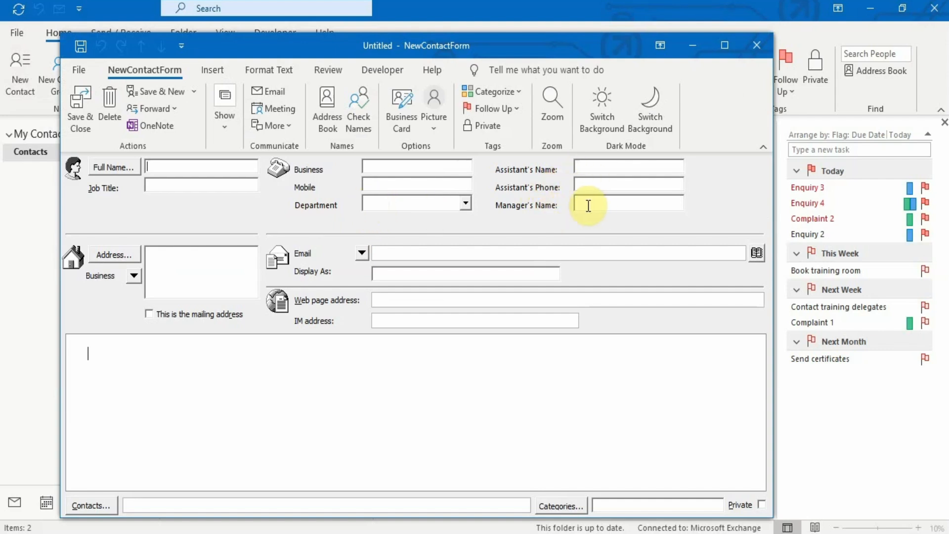
pyautogui.click(466, 203)
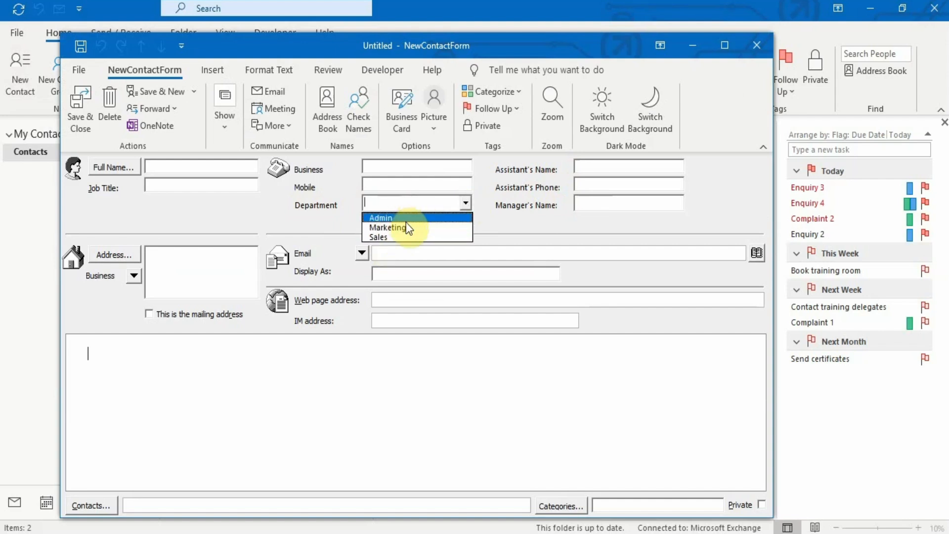
pyautogui.click(224, 218)
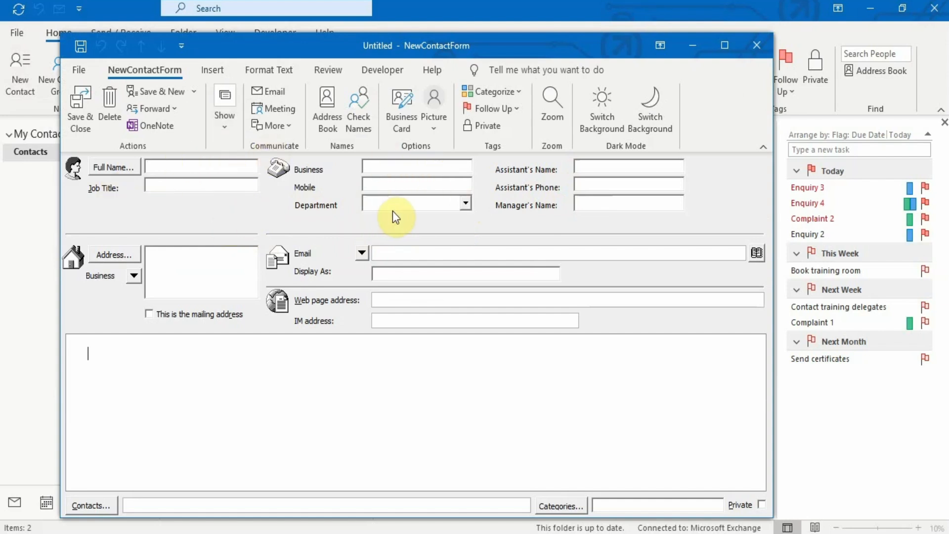
# - Enter the contact's full name on the new contact form, then save and close the contact
pyautogui.click(188, 164)
pyautogui.write('Joe Smith')
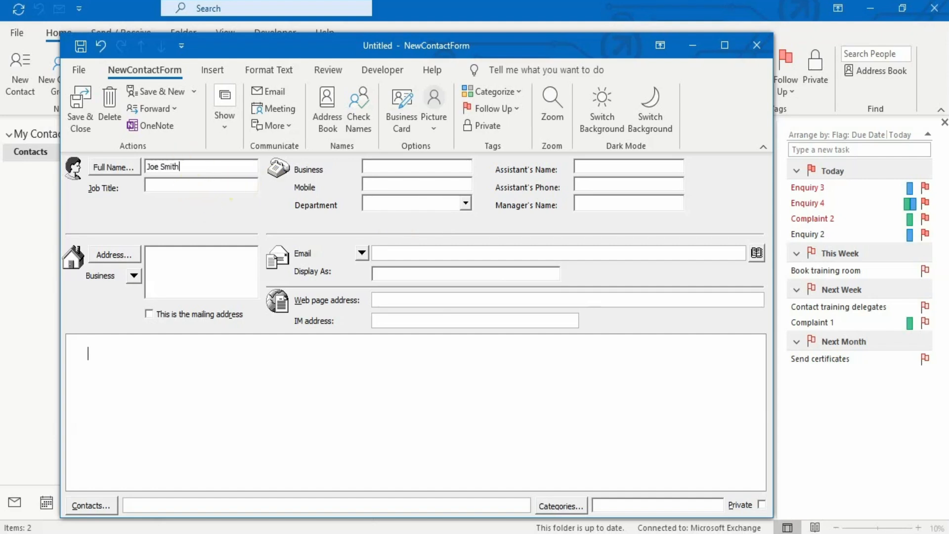
pyautogui.click(180, 181)
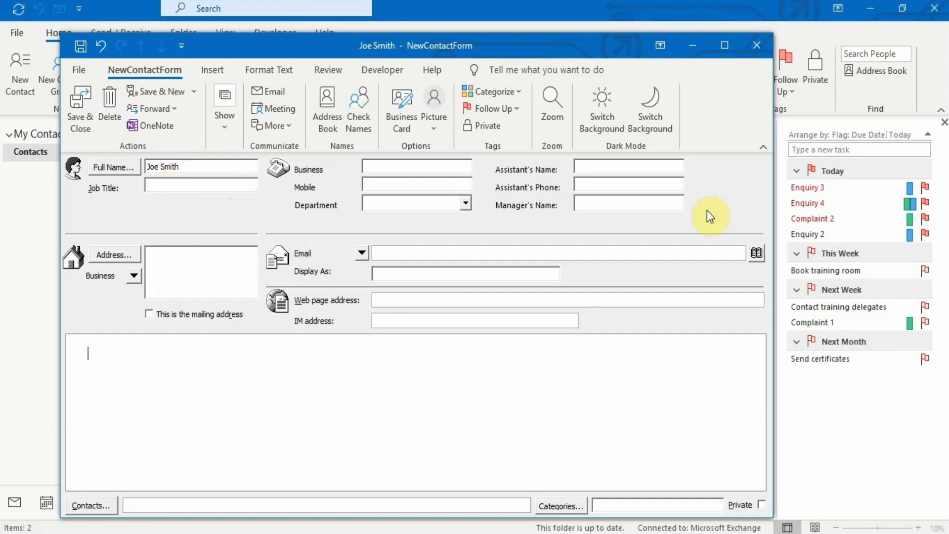
pyautogui.click(79, 102)
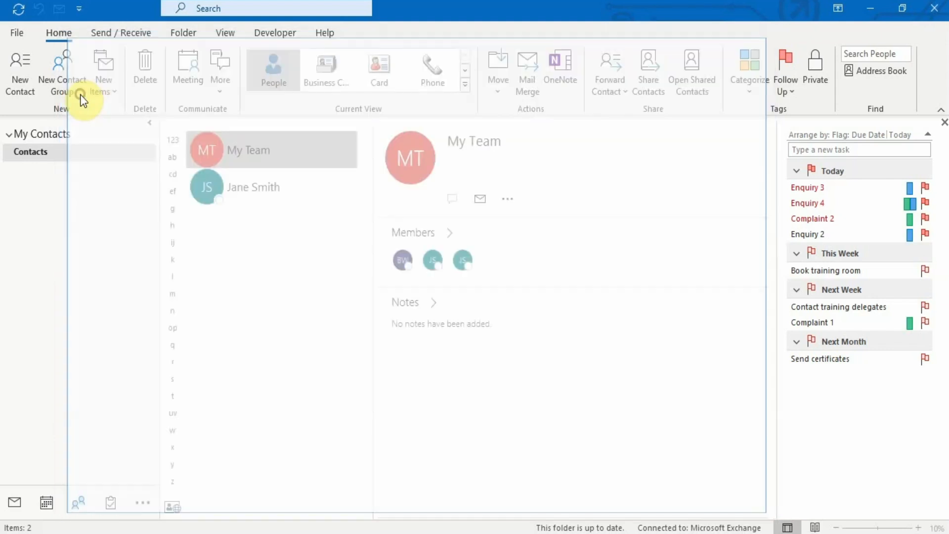